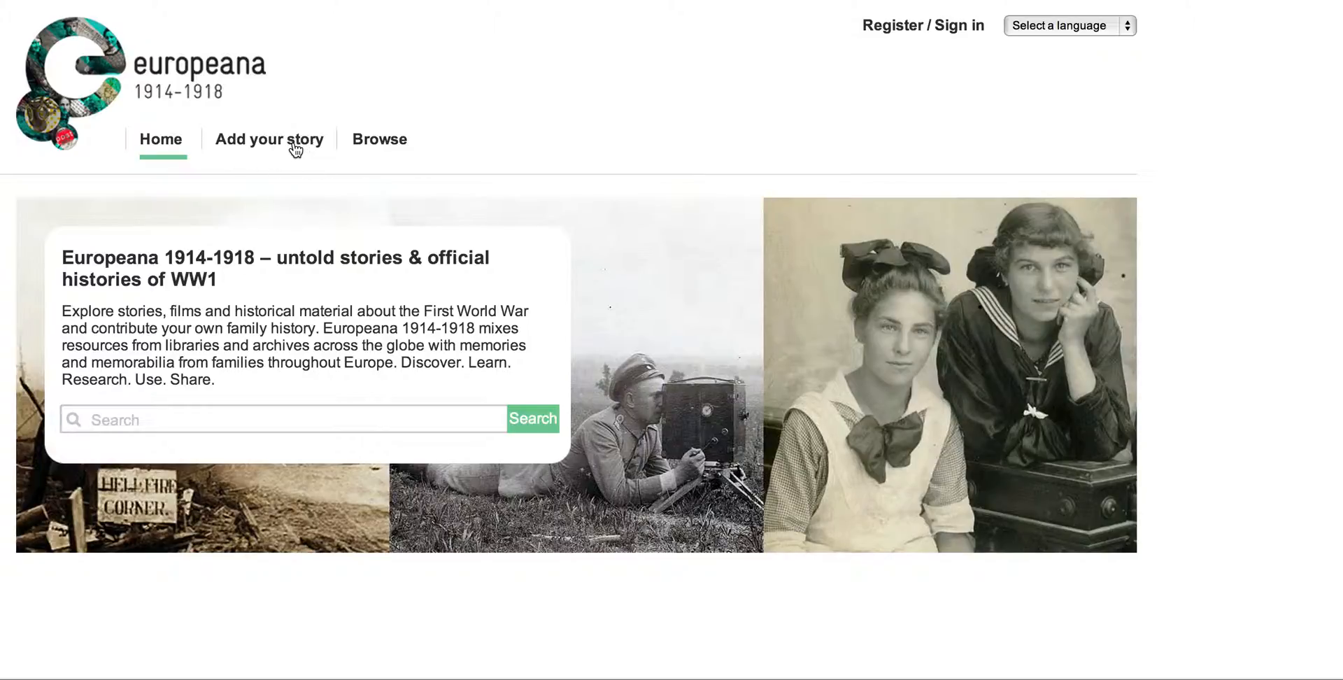
Sign in to the contributor account with its username and password.
click(946, 27)
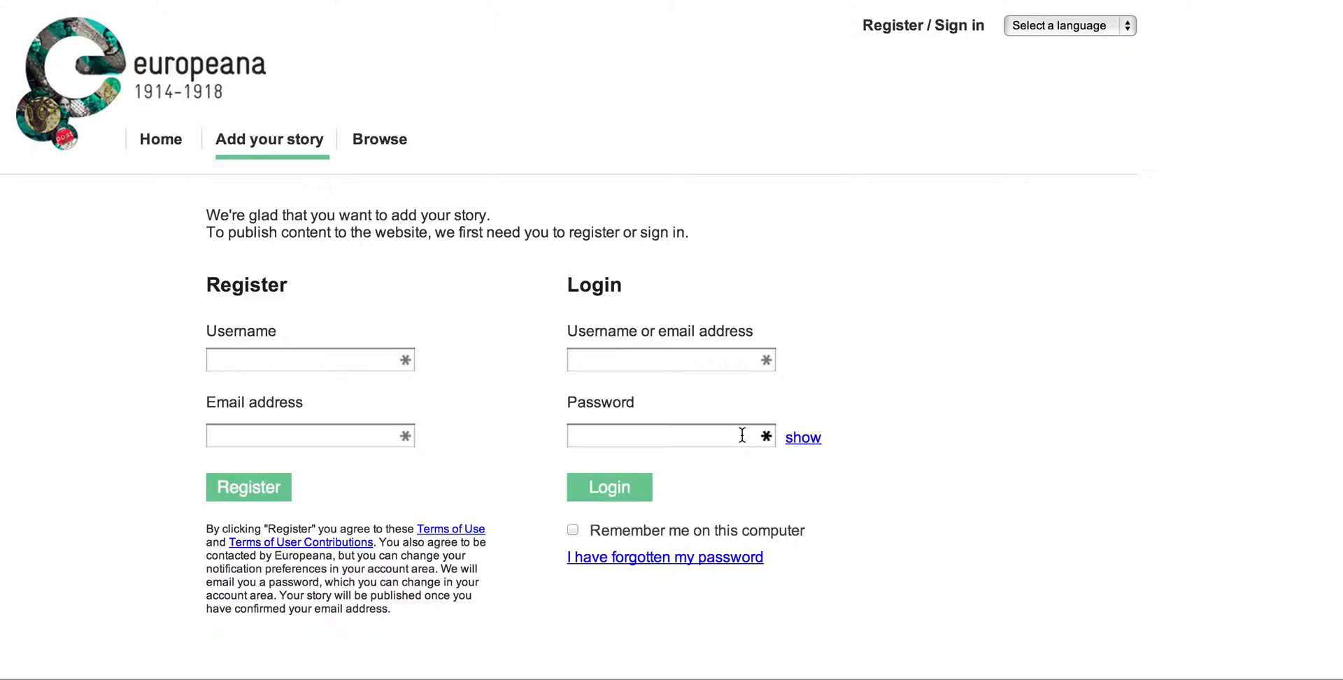
click(646, 361)
text(Dea)
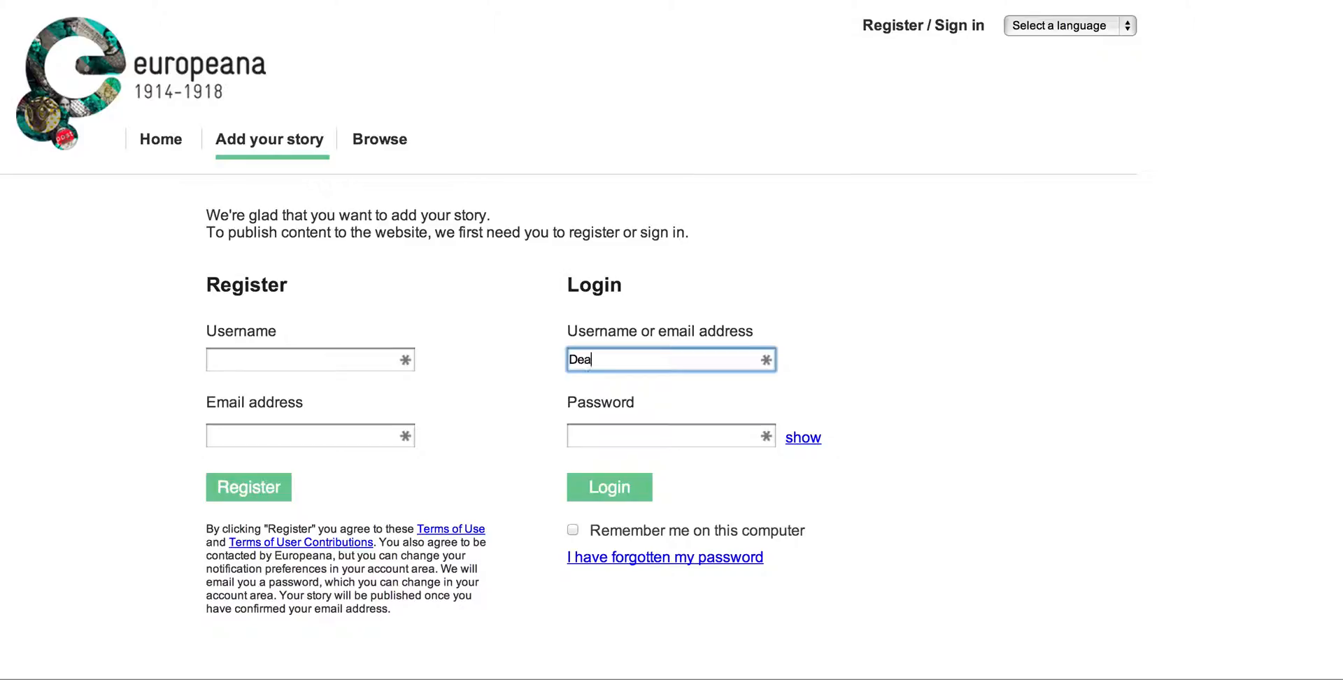
text(n)
click(680, 431)
text(********)
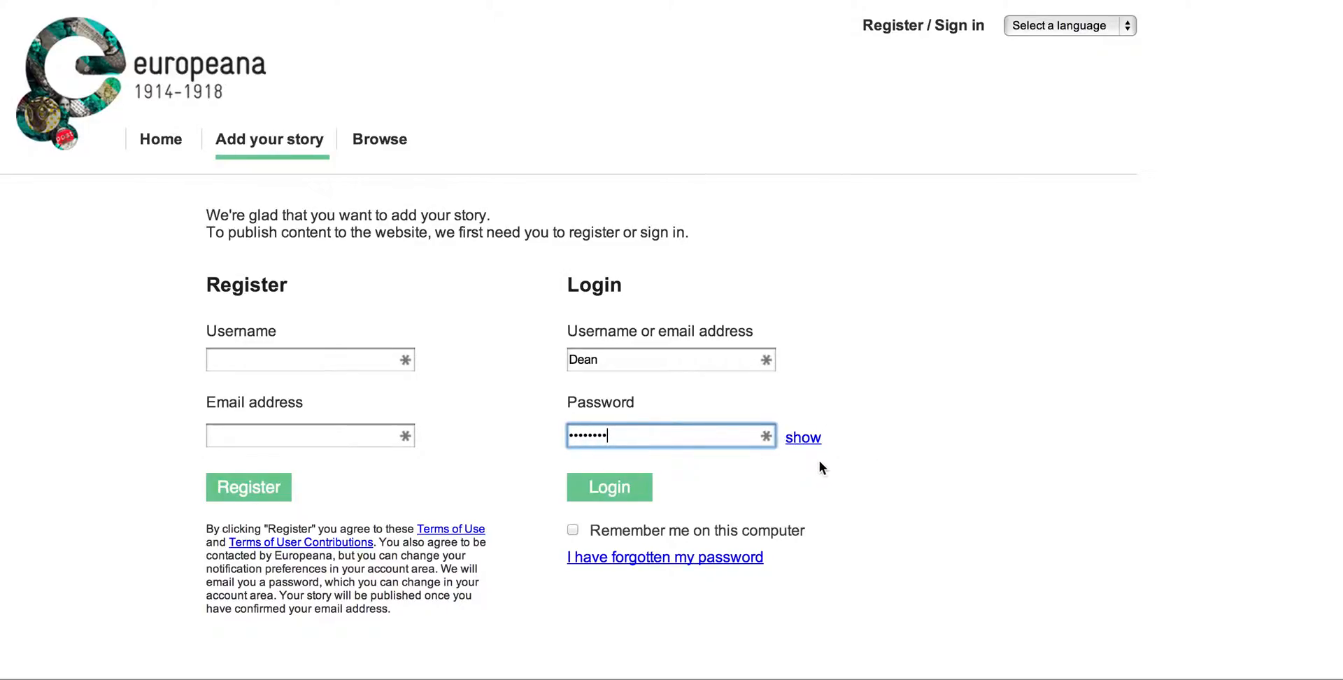
click(609, 490)
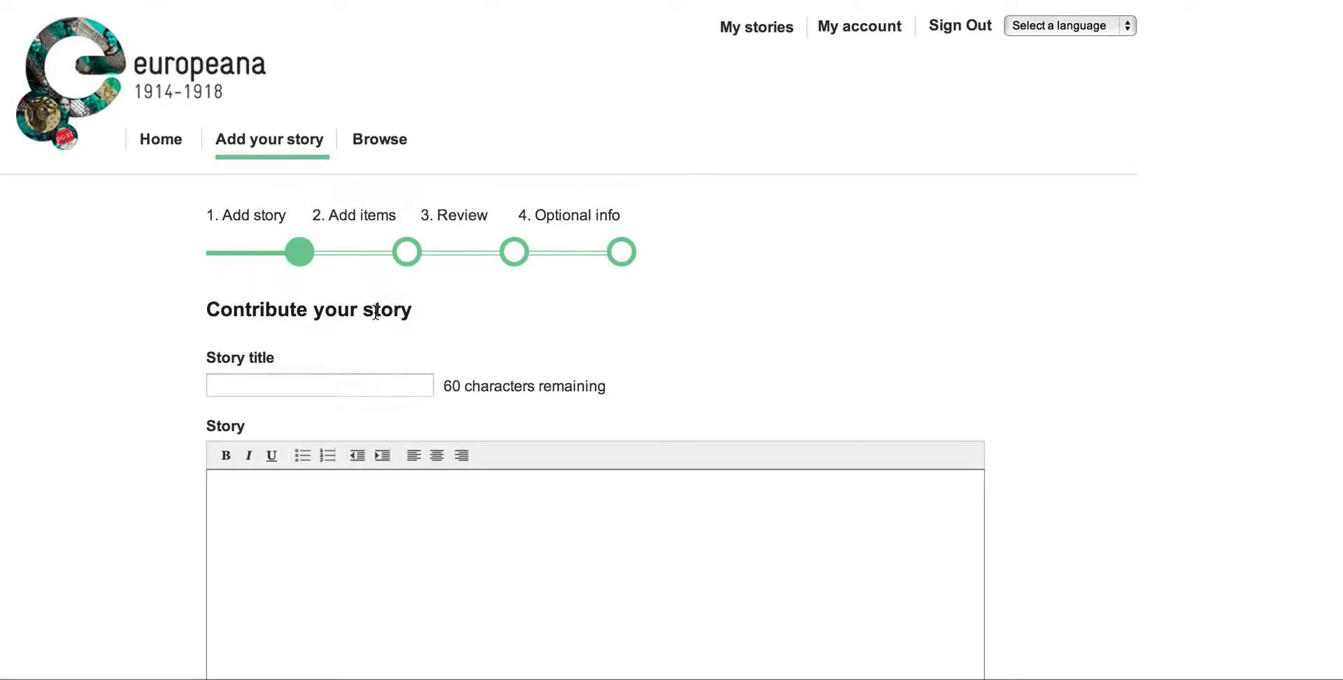
Title the story 'Story about Horace' and paste in the prepared story text.
scroll(457, 305, down, 4)
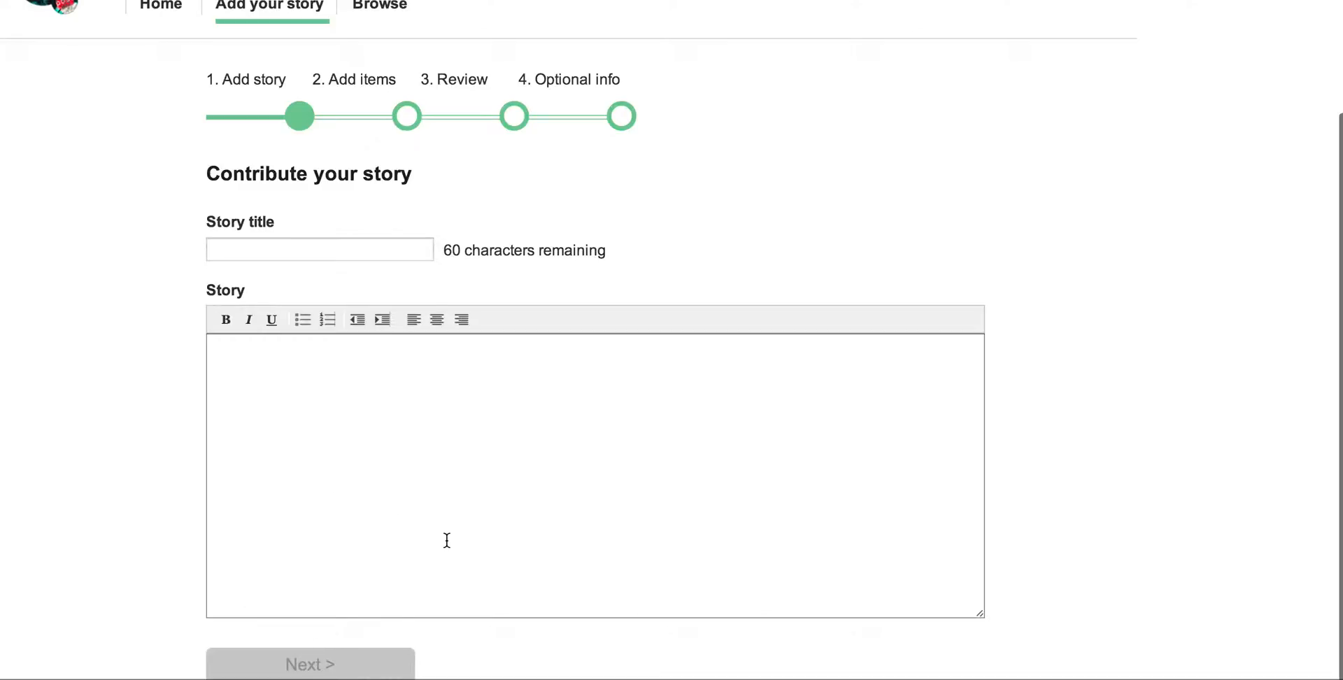
click(261, 243)
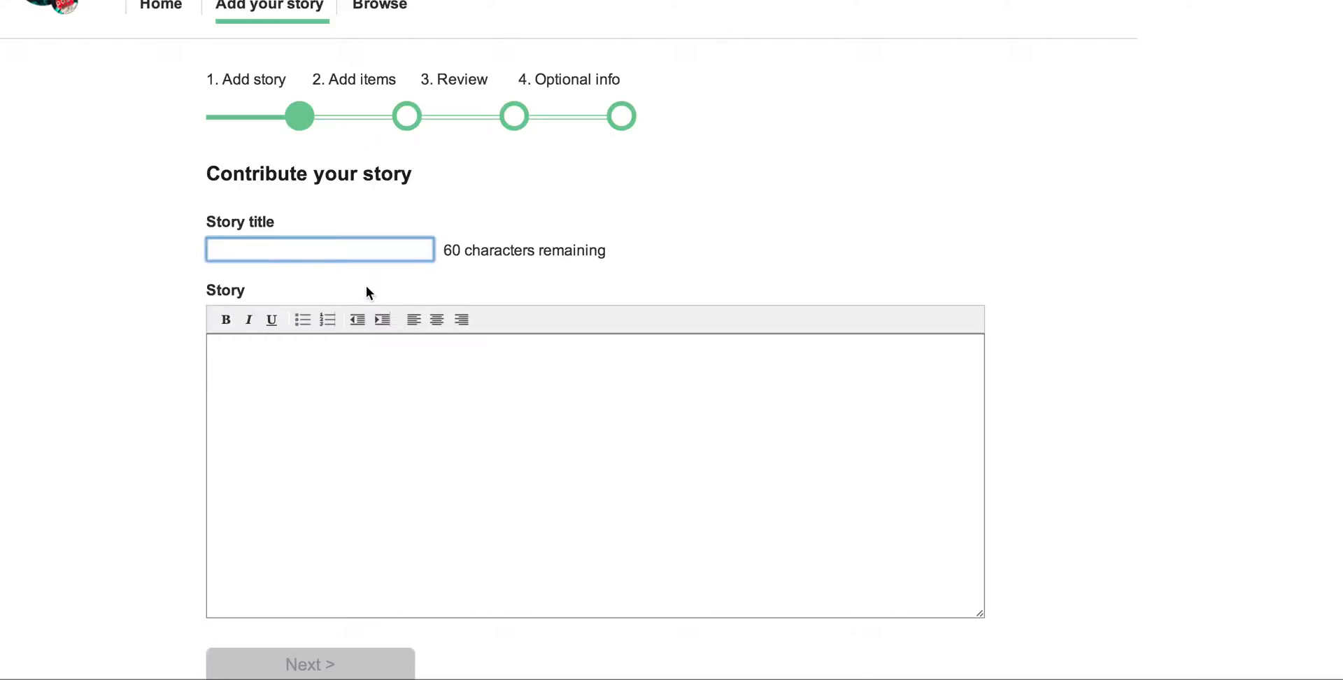
text(Story about Horace)
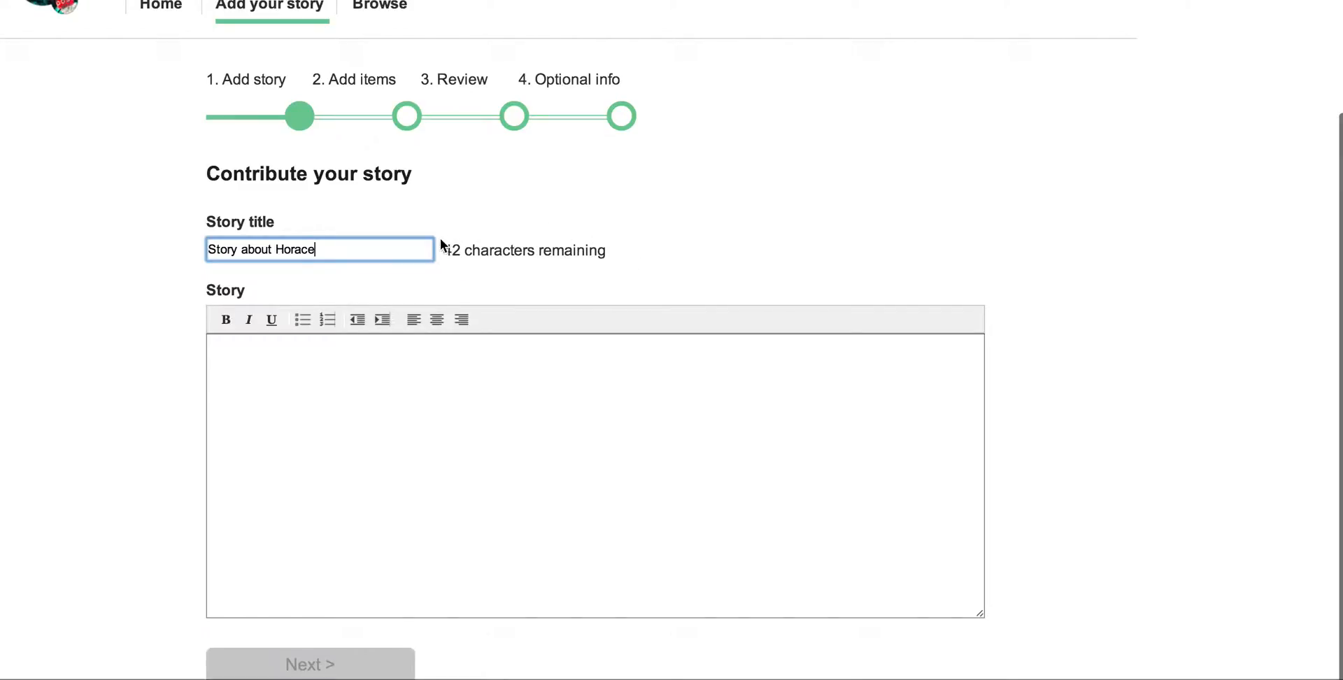
click(465, 375)
text(Horace Walter Brumbridge was my Dad's favourite Uncle. He was on HMS Sentinel in 1914. The two letters shown here were written to Horace's sister, Rose Violet)
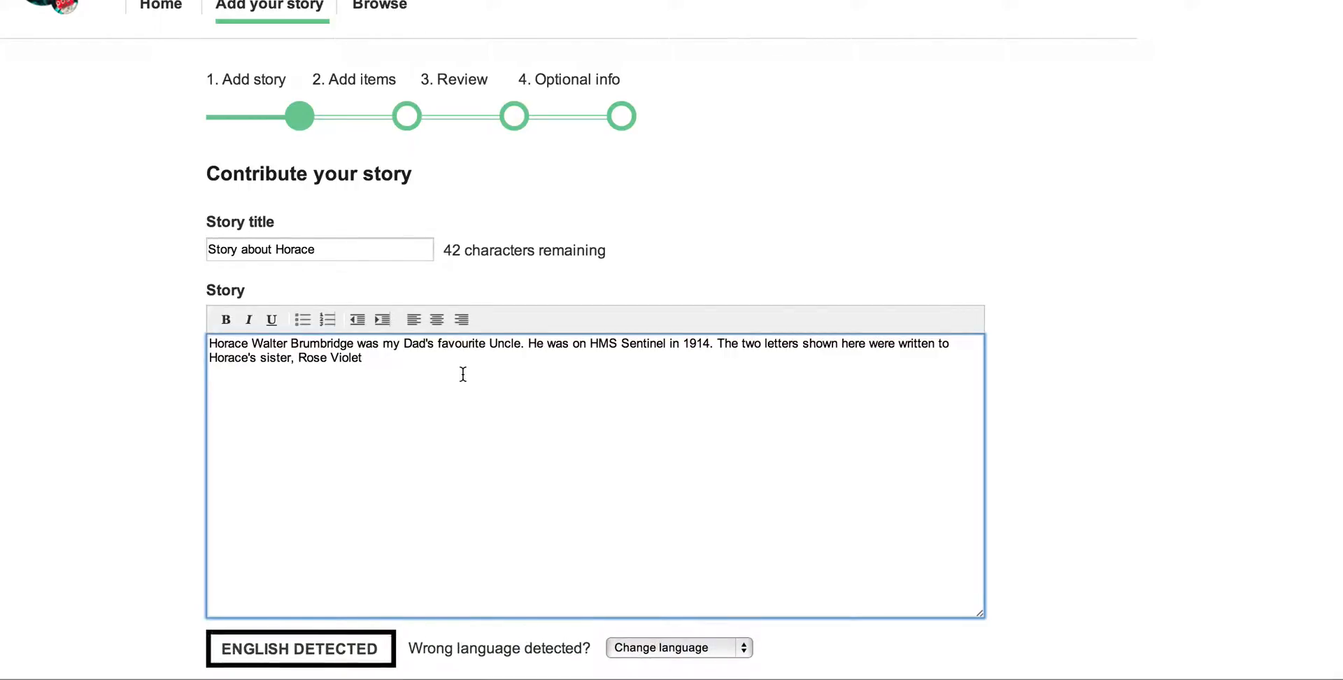
Keep the story language as the detected English.
scroll(467, 378, down, 1)
scroll(461, 378, down, 1)
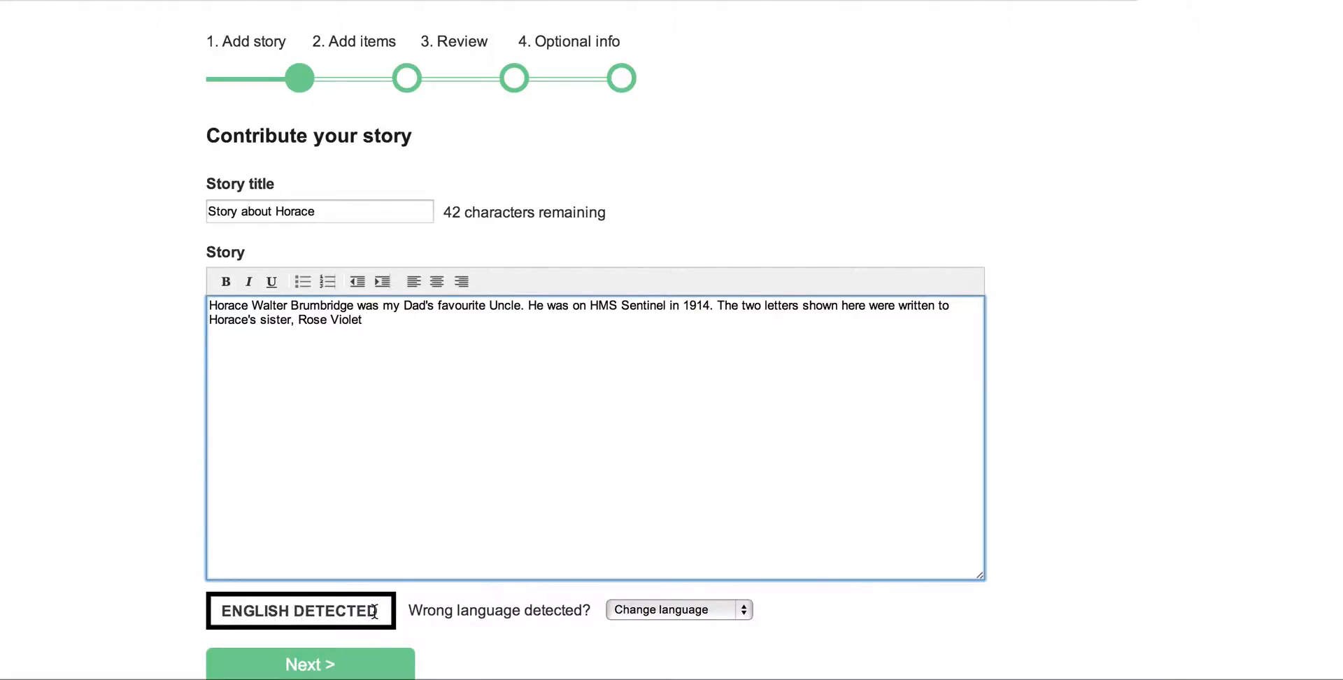
click(677, 608)
click(677, 609)
click(798, 600)
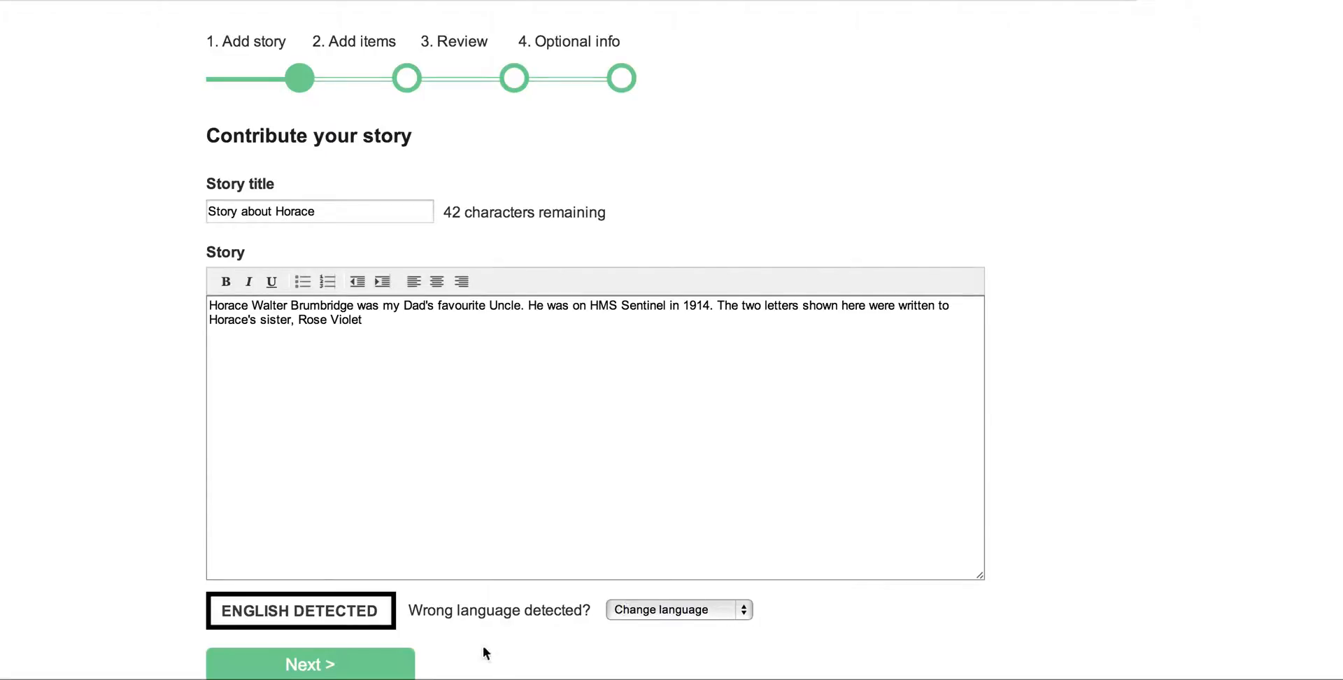
On the items step, upload Horace1.png as the first item.
click(363, 664)
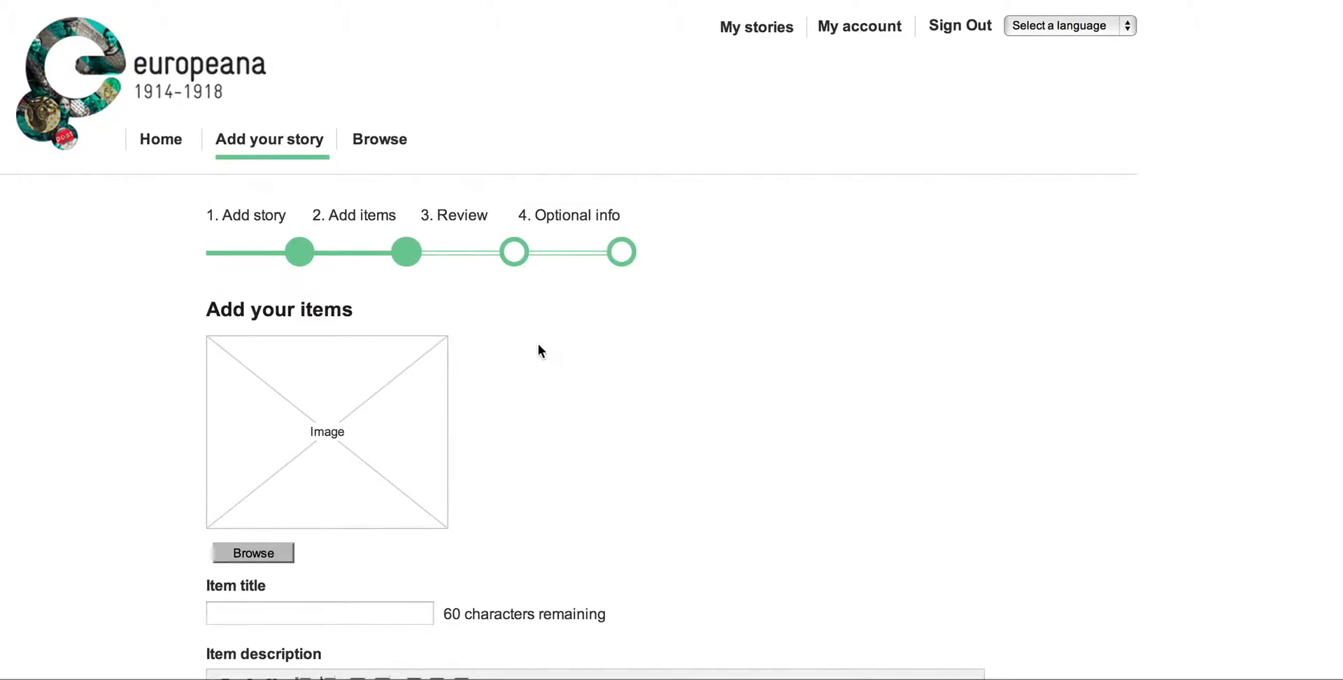
scroll(528, 354, down, 3)
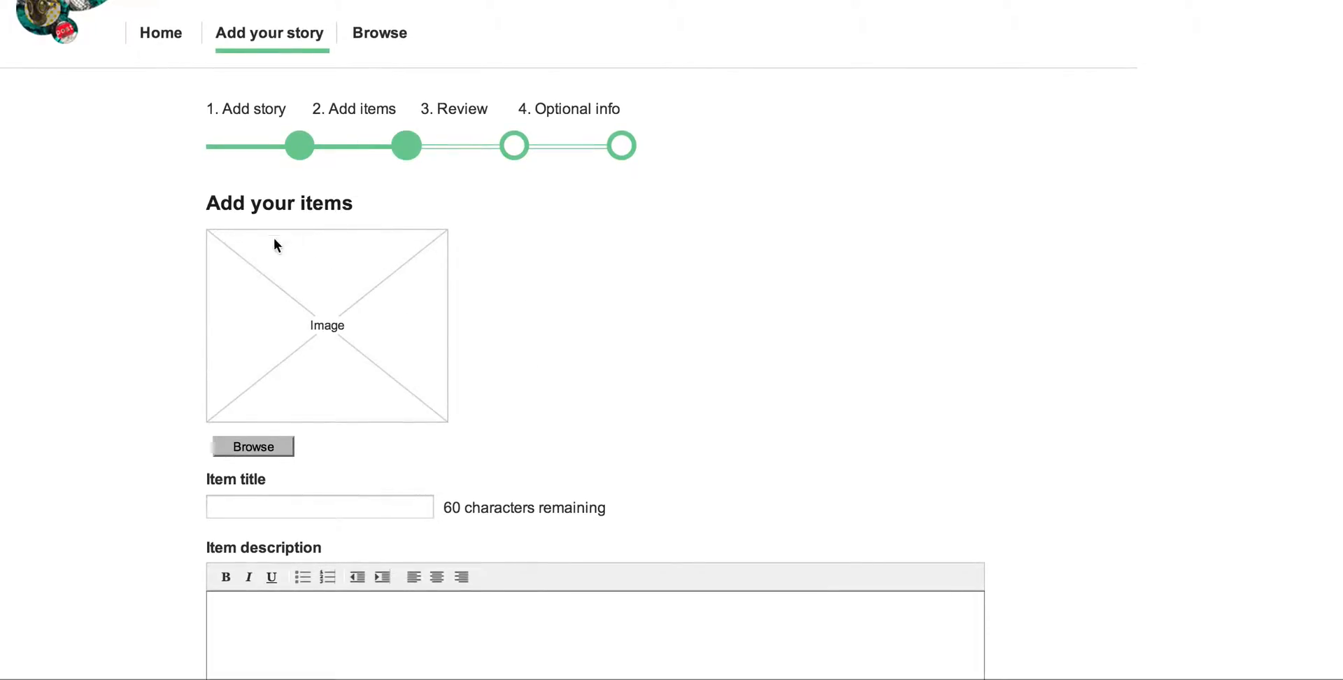
scroll(360, 379, down, 2)
scroll(376, 388, down, 2)
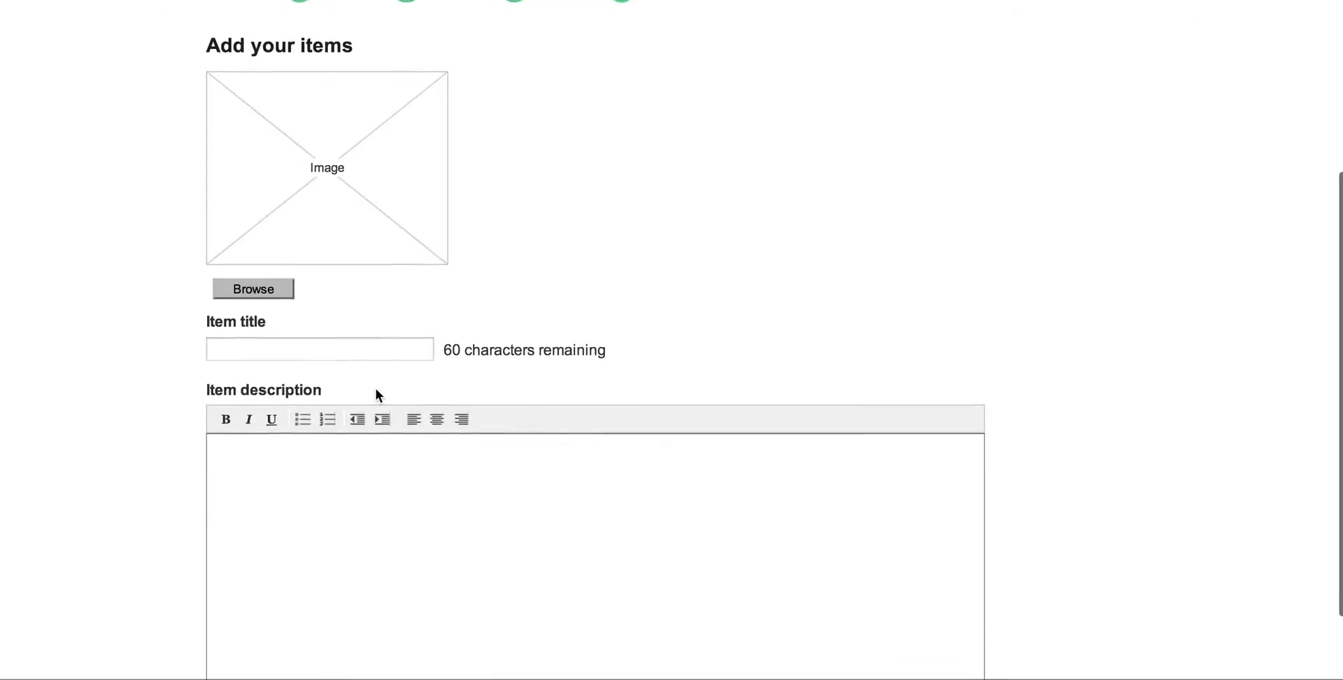
scroll(335, 357, down, 3)
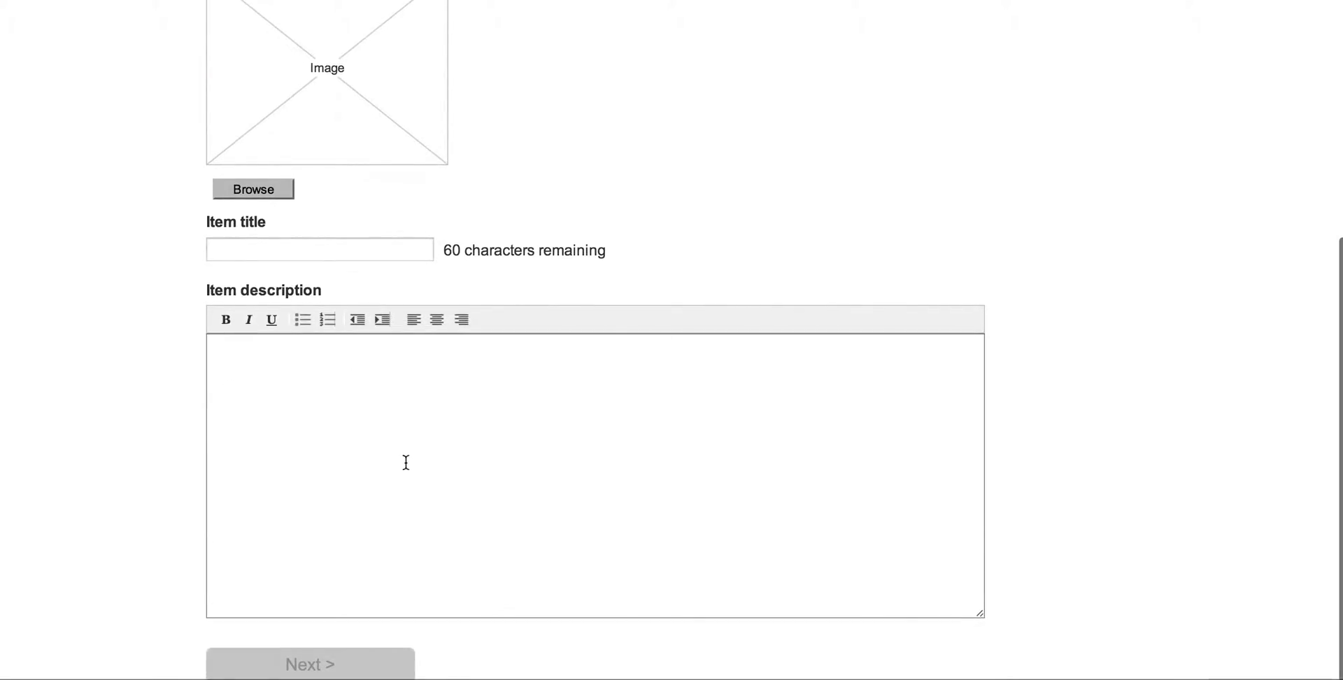
scroll(413, 466, up, 5)
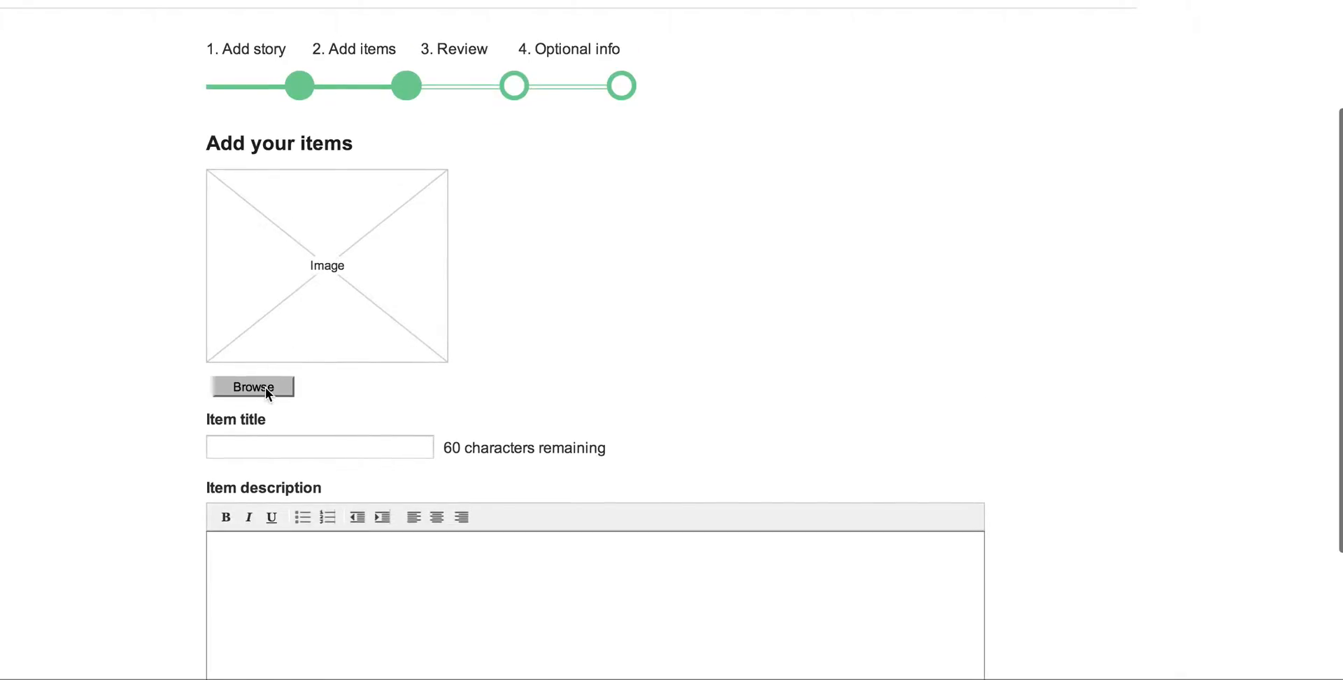
click(267, 392)
click(475, 257)
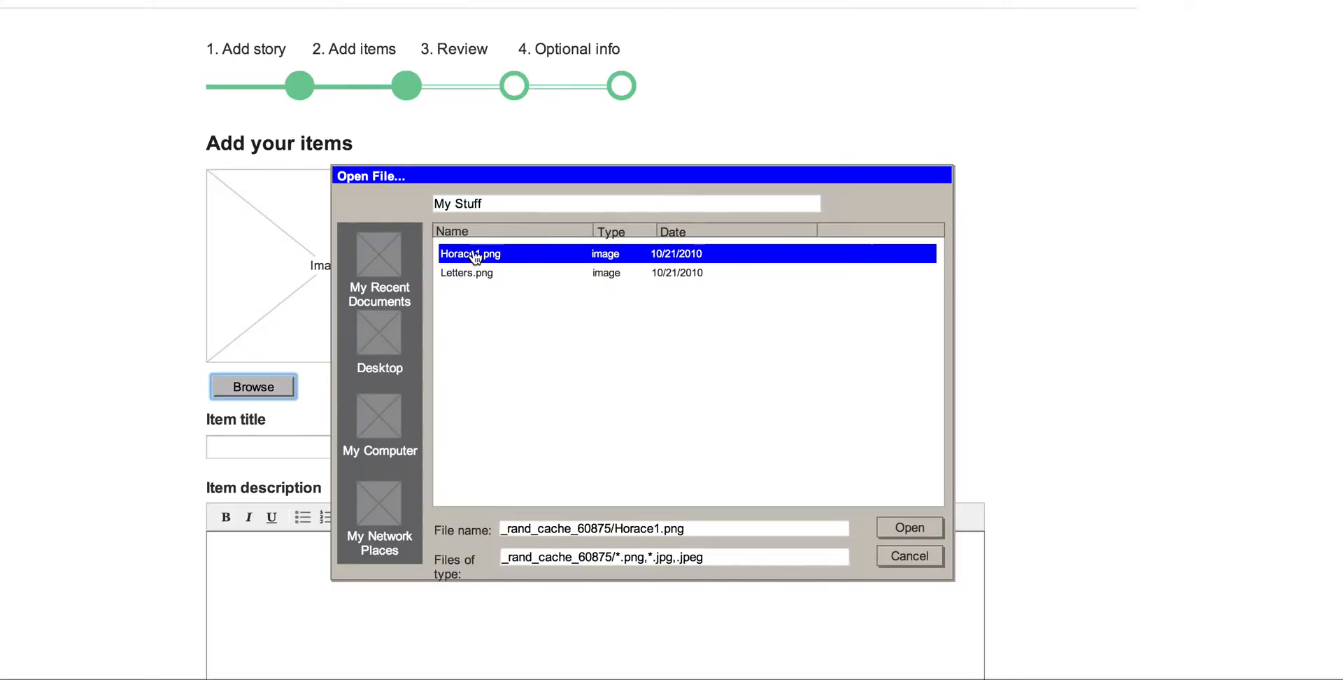
click(915, 533)
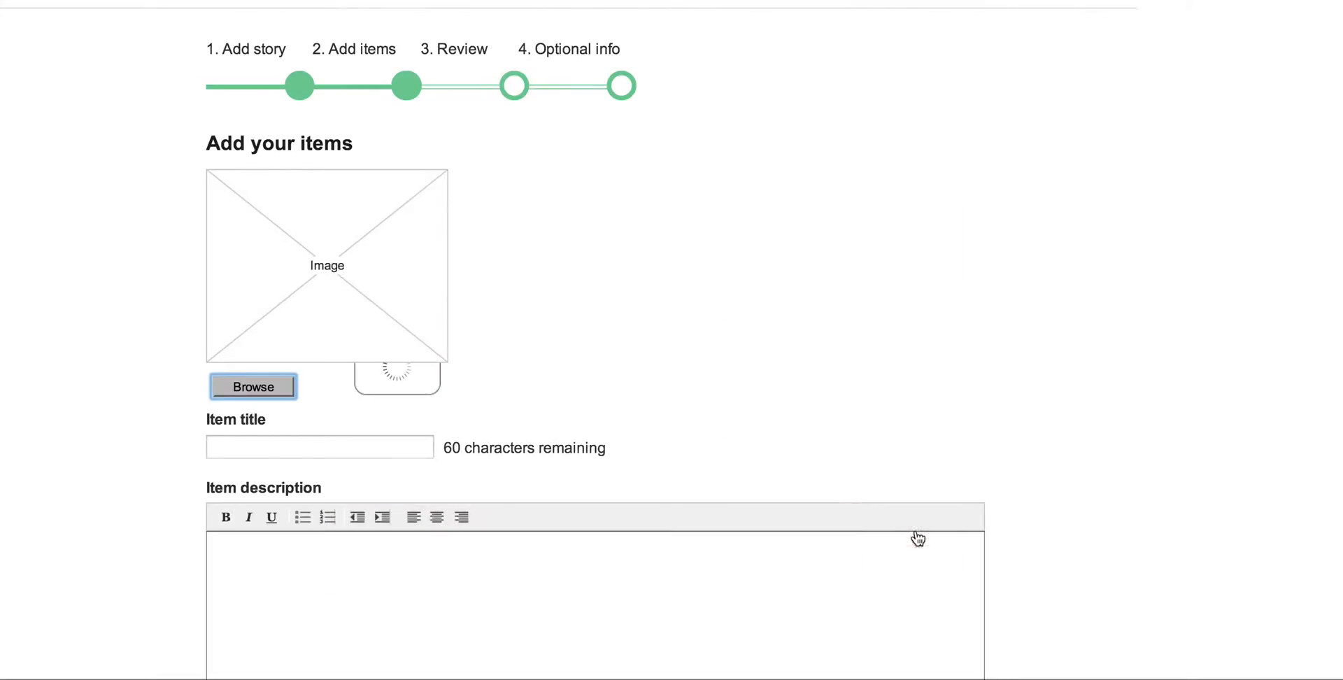
Title the item 'Horace', describe it as 'This is a photograph of Horace.', and add another item.
click(351, 450)
text(Horace)
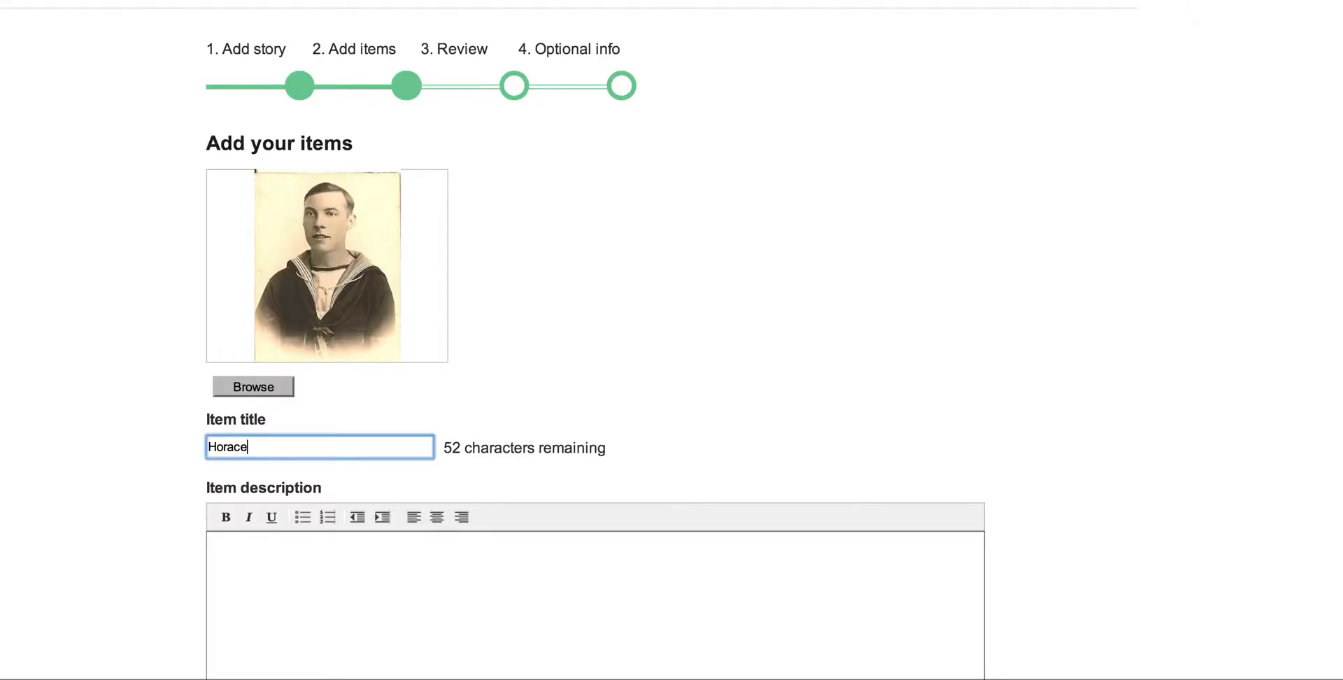
scroll(492, 494, down, 3)
click(441, 490)
text(This is a photograph of Horace.)
scroll(527, 471, down, 1)
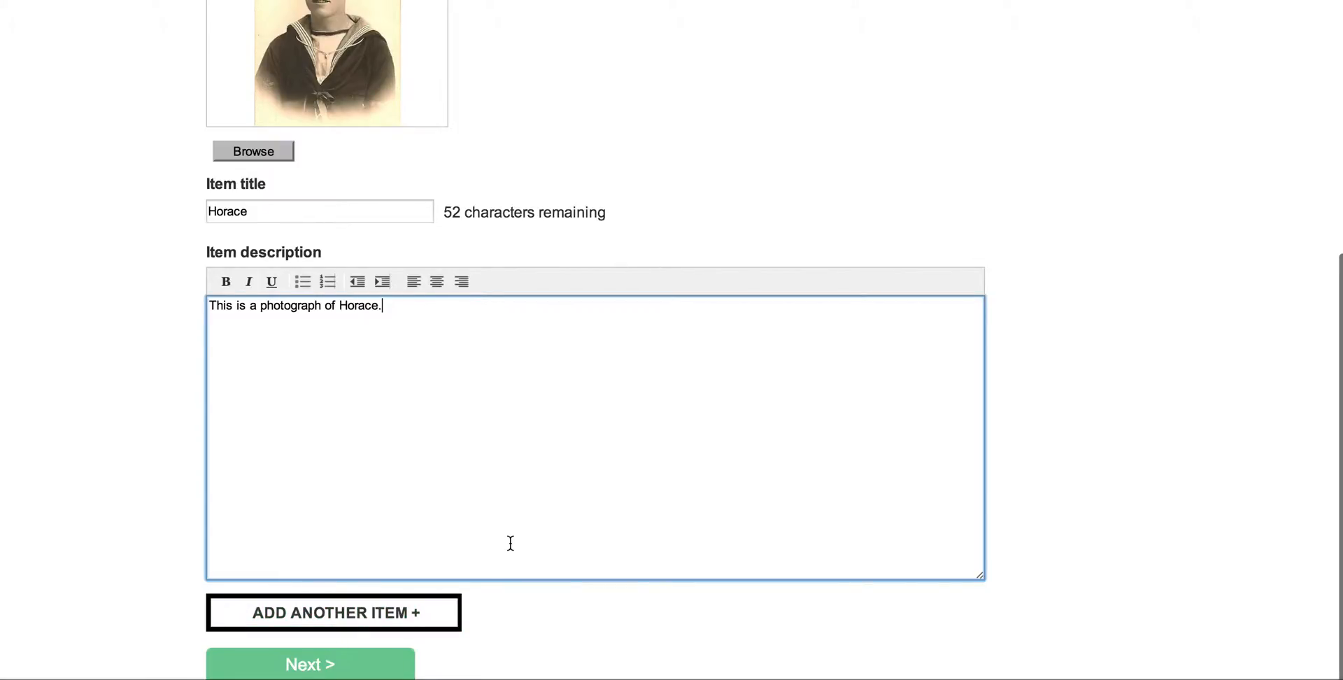
click(429, 614)
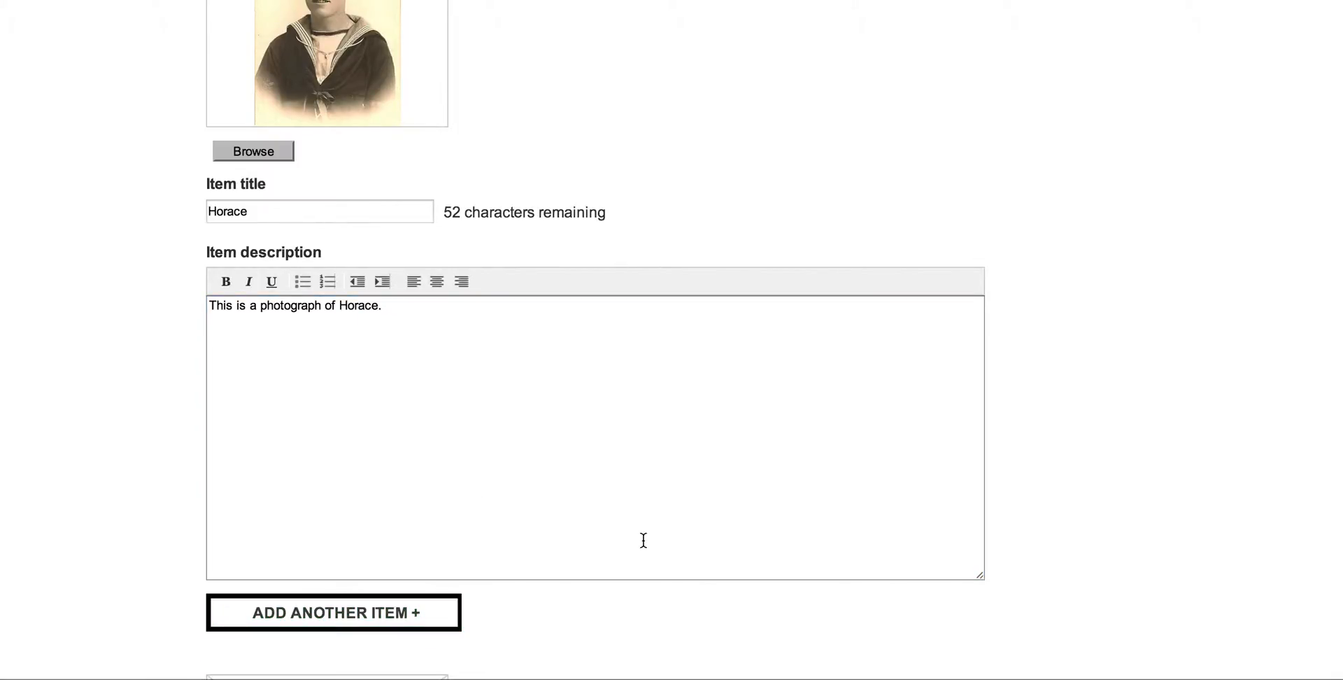
scroll(589, 556, down, 10)
Upload Letters.png as the second item, titled 'Letters' and described 'These are letters.'.
click(257, 352)
click(481, 241)
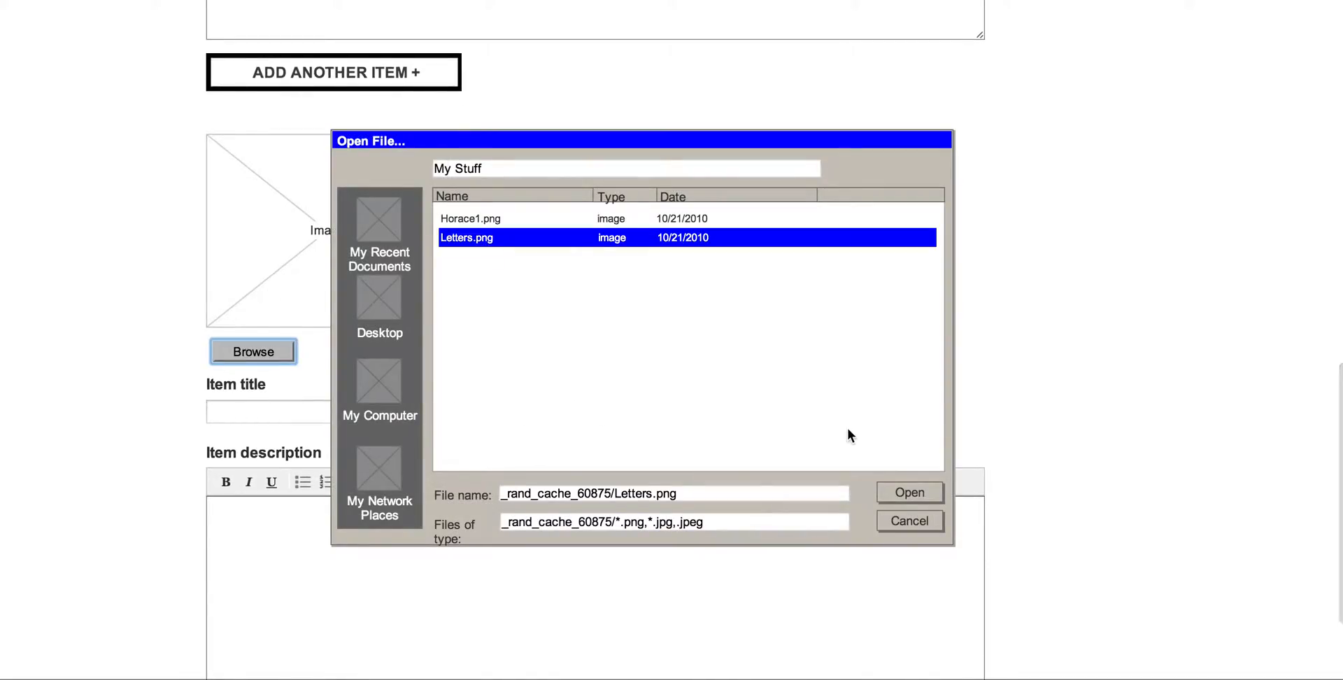
click(910, 493)
click(390, 412)
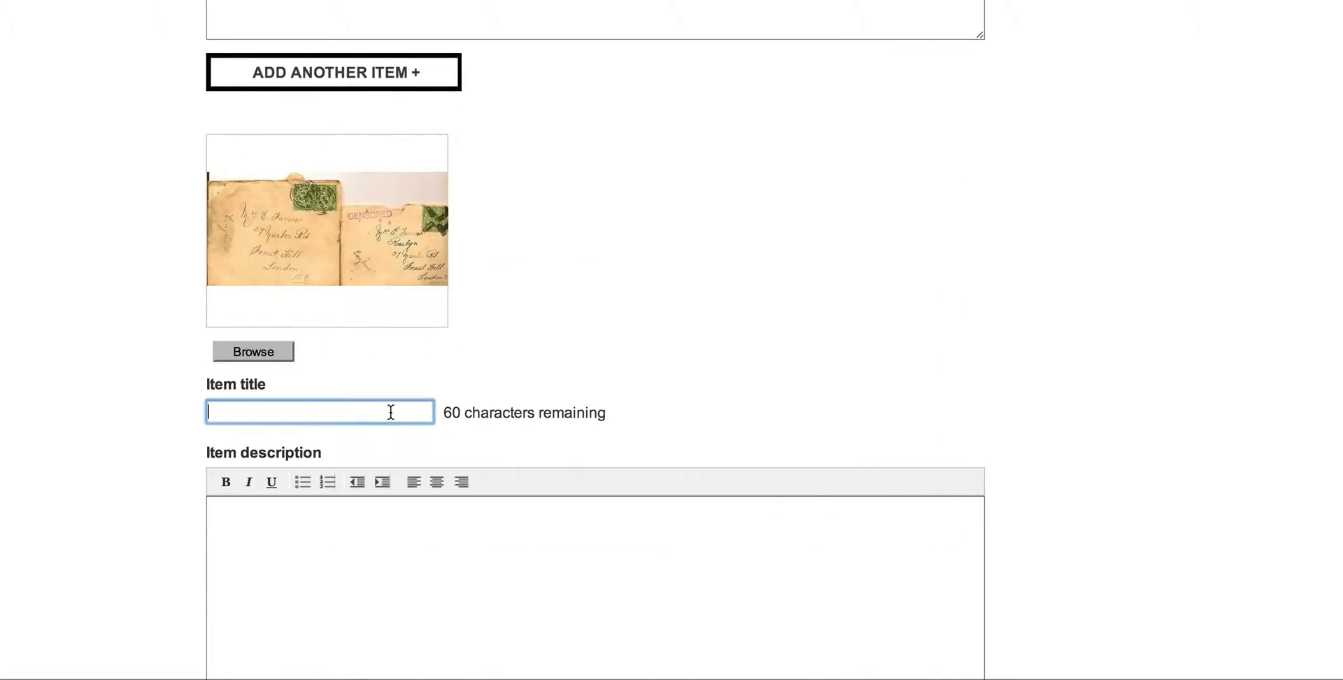
text(Letter)
text(s)
scroll(480, 521, down, 3)
click(418, 484)
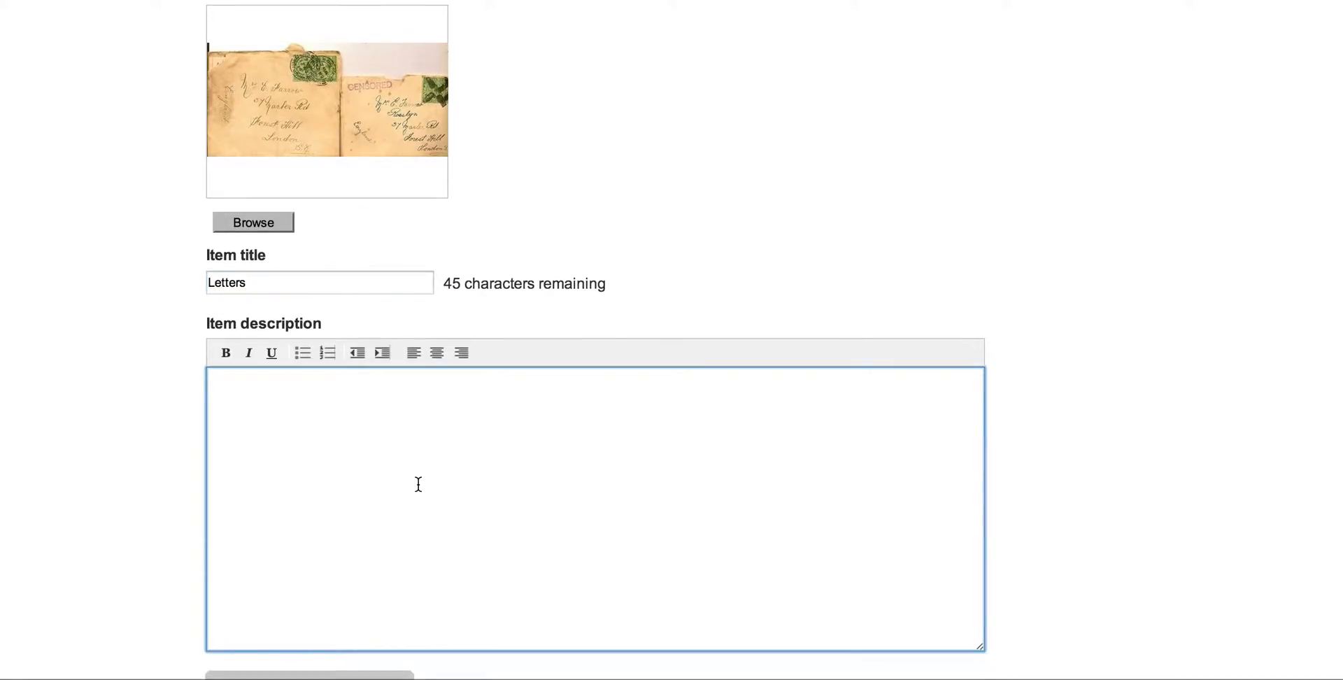
text(These are letters.)
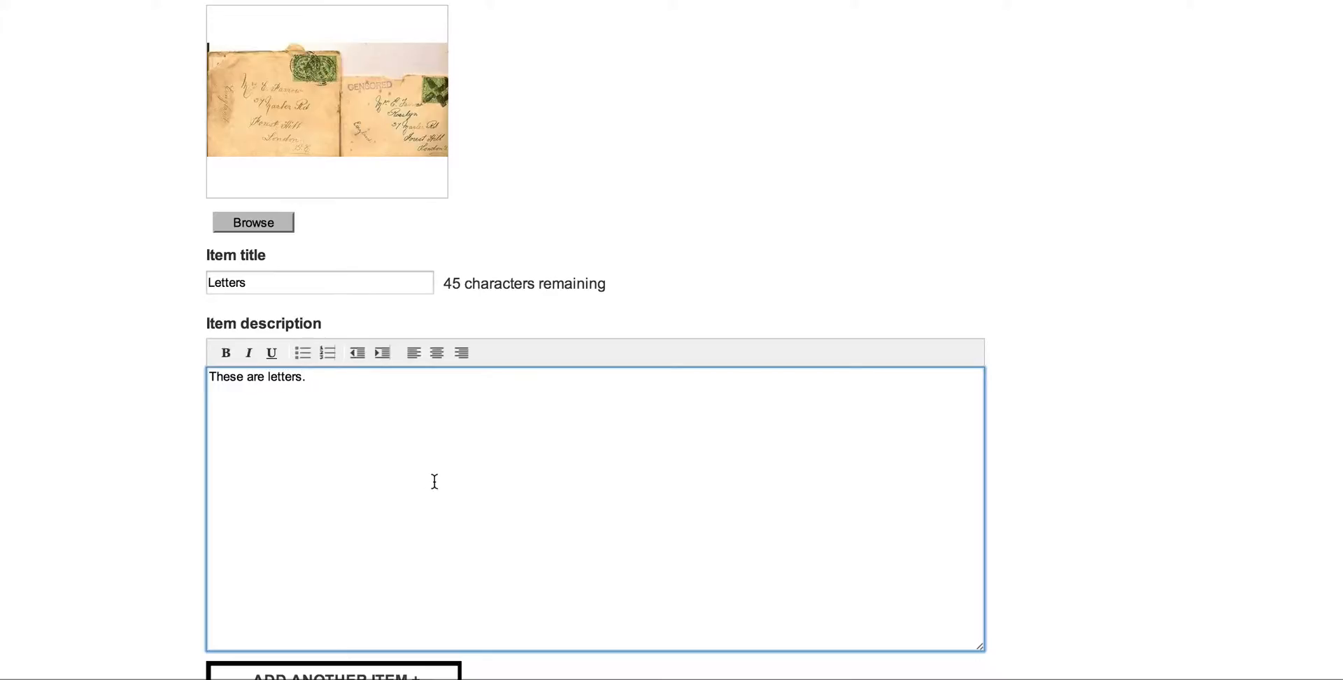
scroll(434, 478, down, 2)
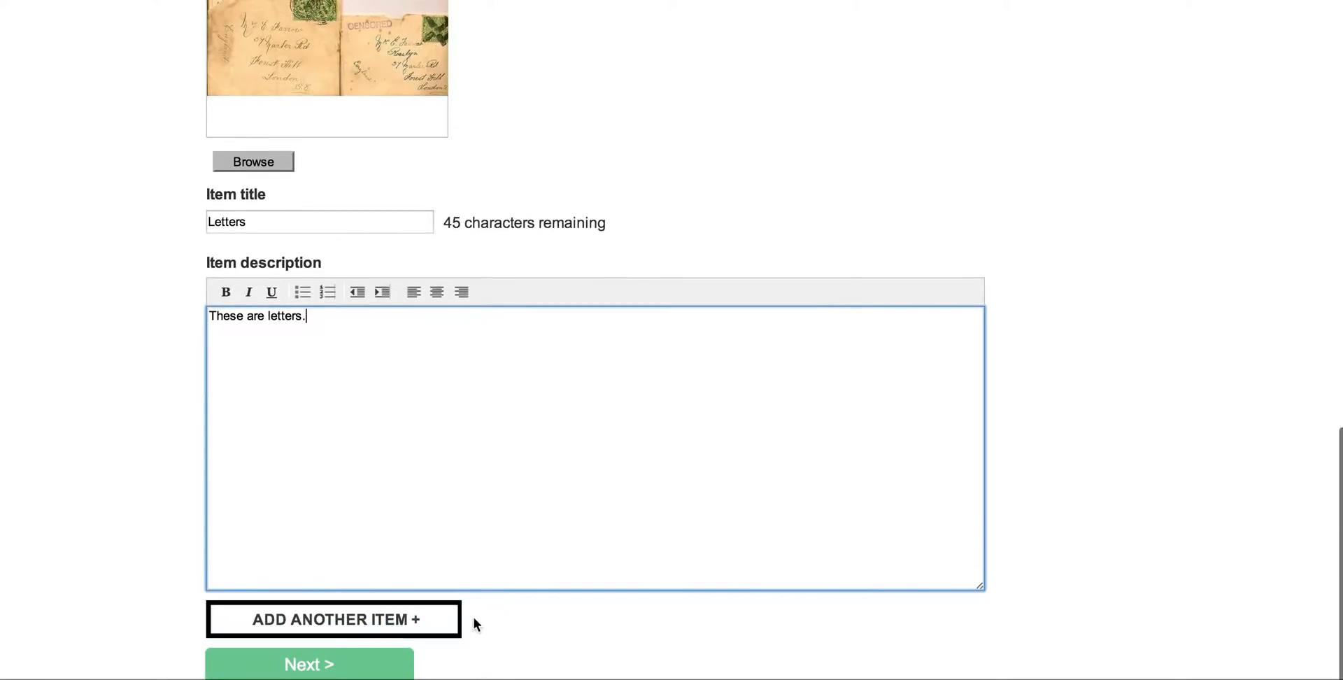
scroll(496, 447, down, 1)
Review the story, attempt to publish it, then choose to add further information.
click(326, 665)
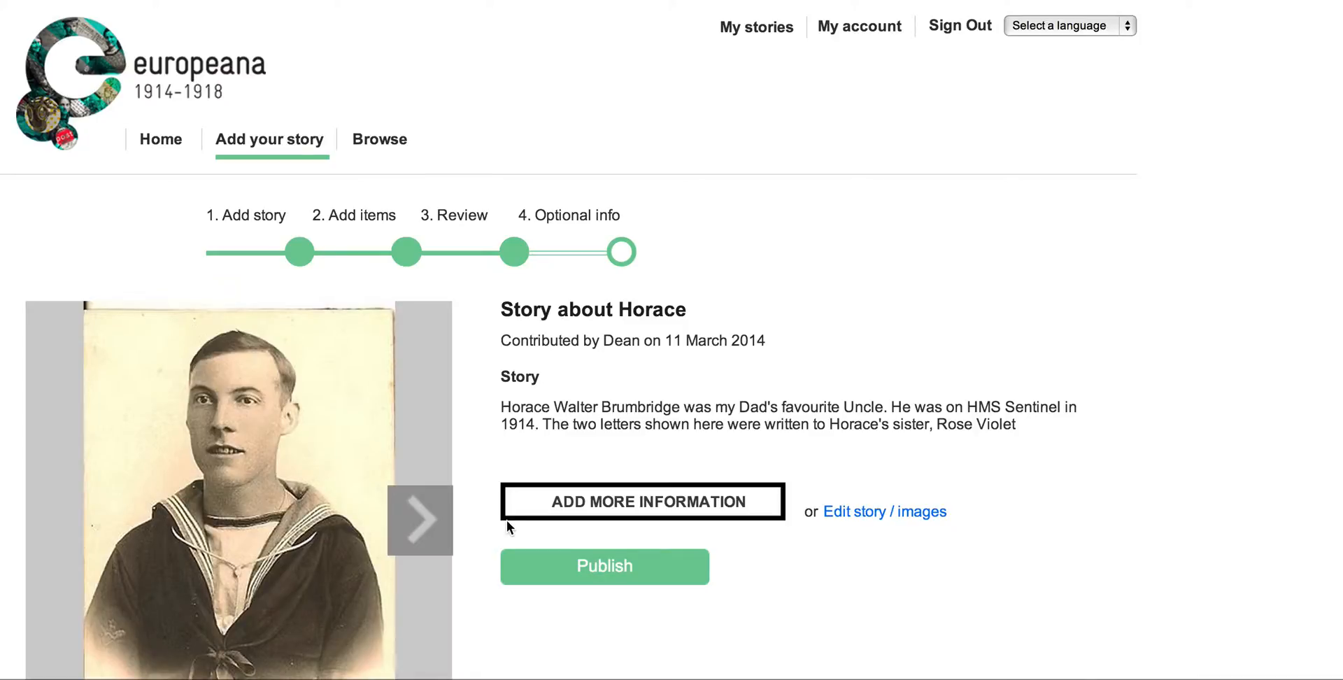
scroll(866, 337, down, 3)
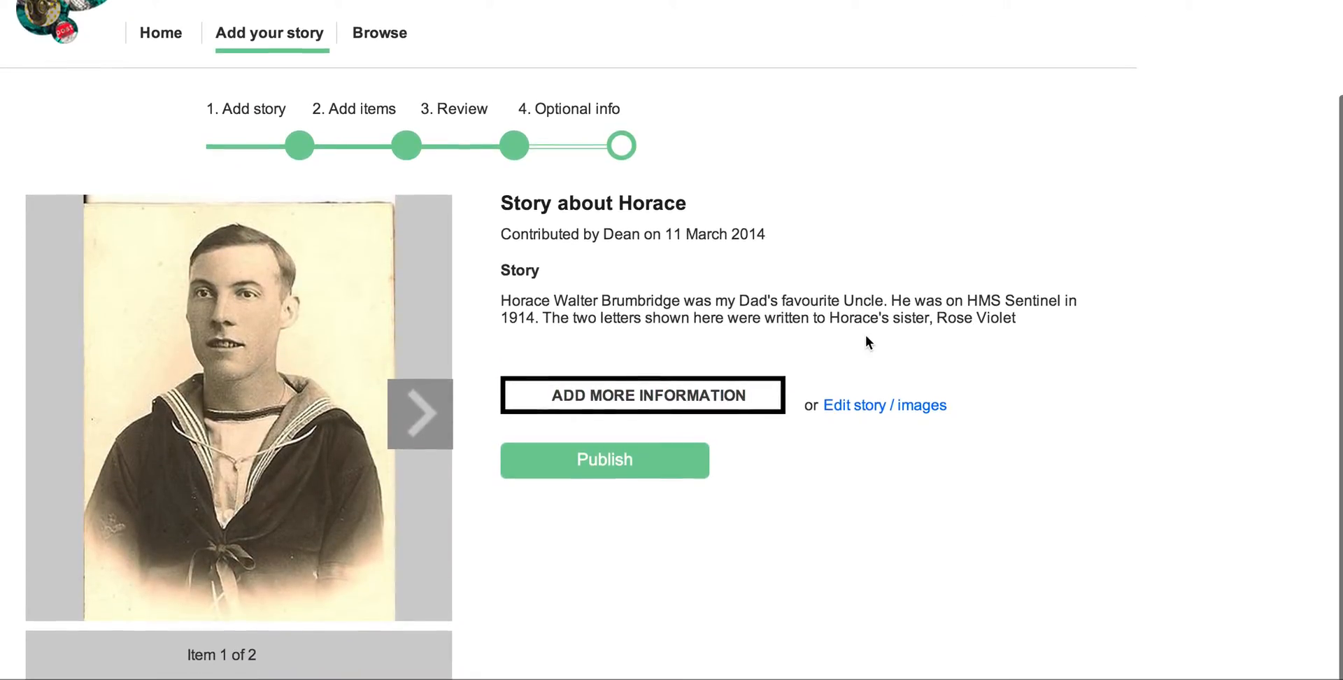
scroll(866, 343, up, 3)
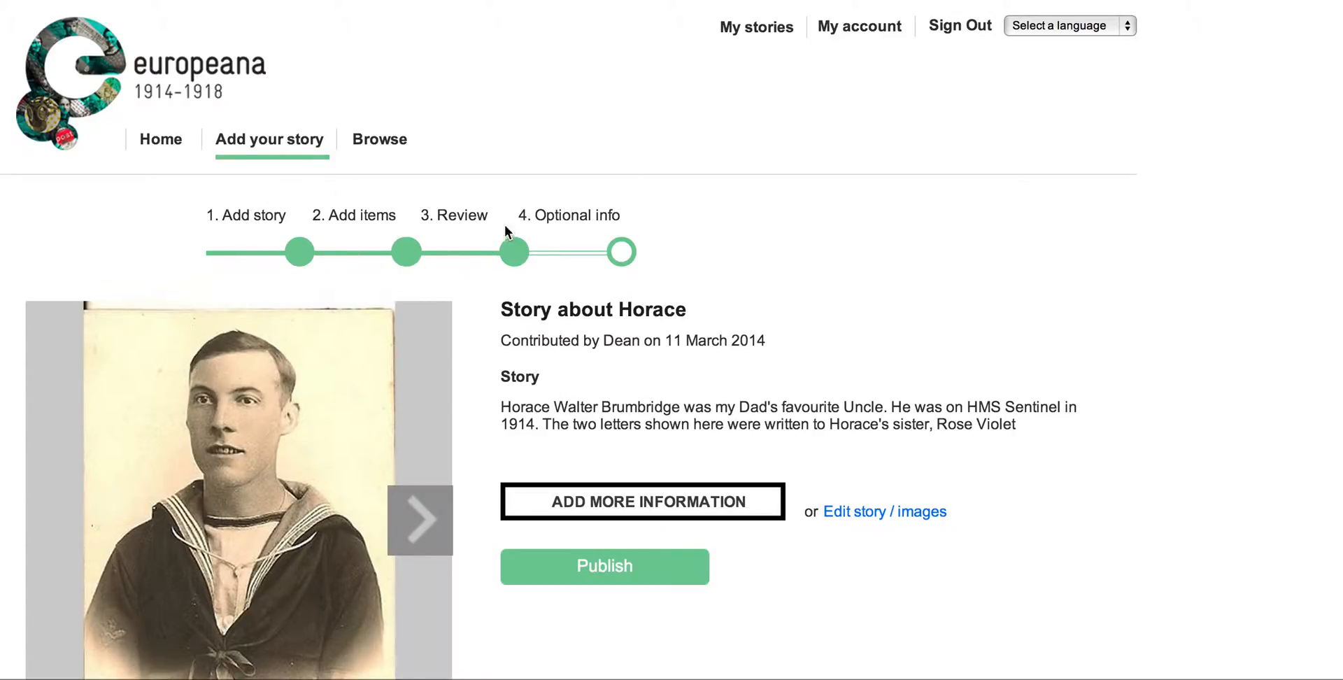
scroll(603, 246, down, 1)
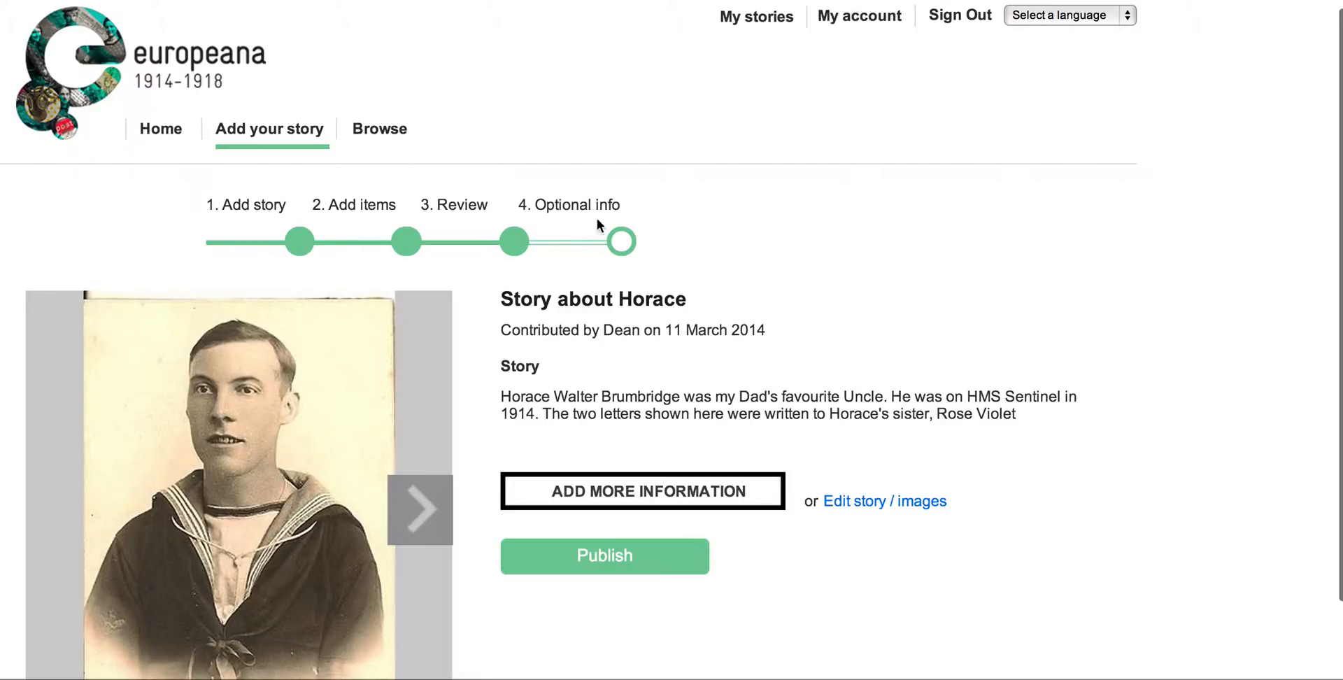
scroll(518, 245, down, 3)
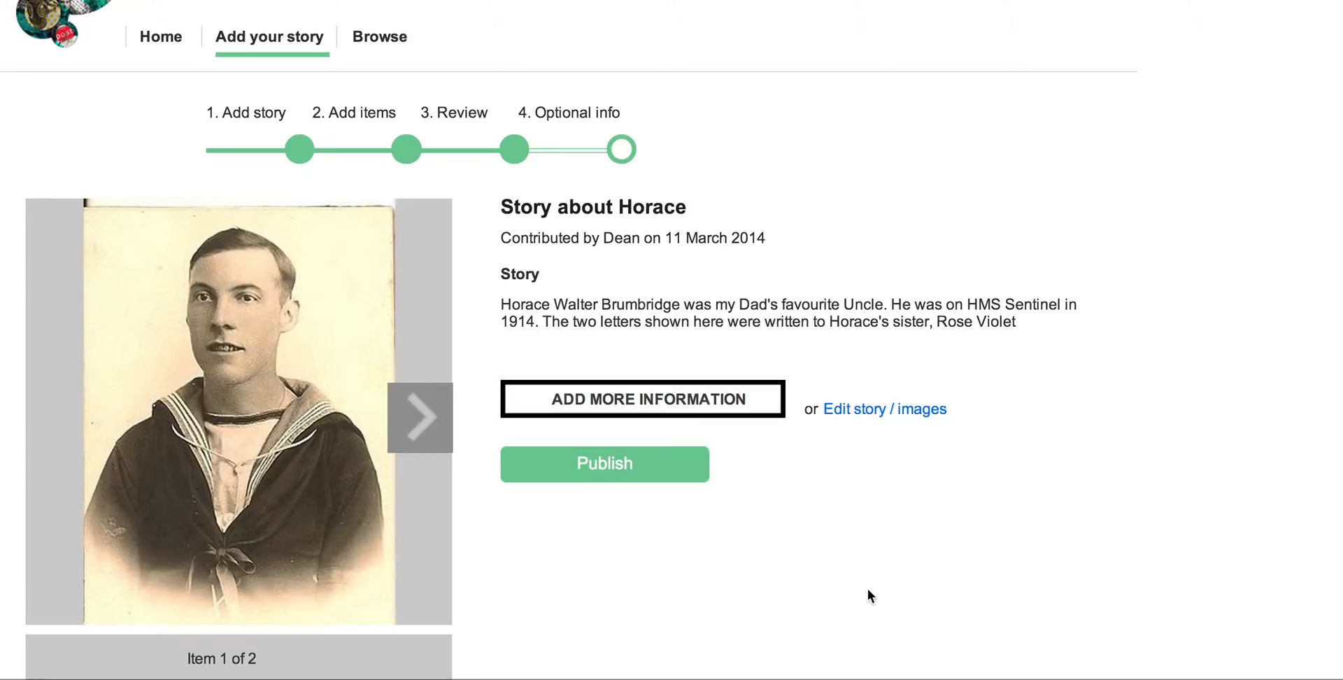
click(630, 475)
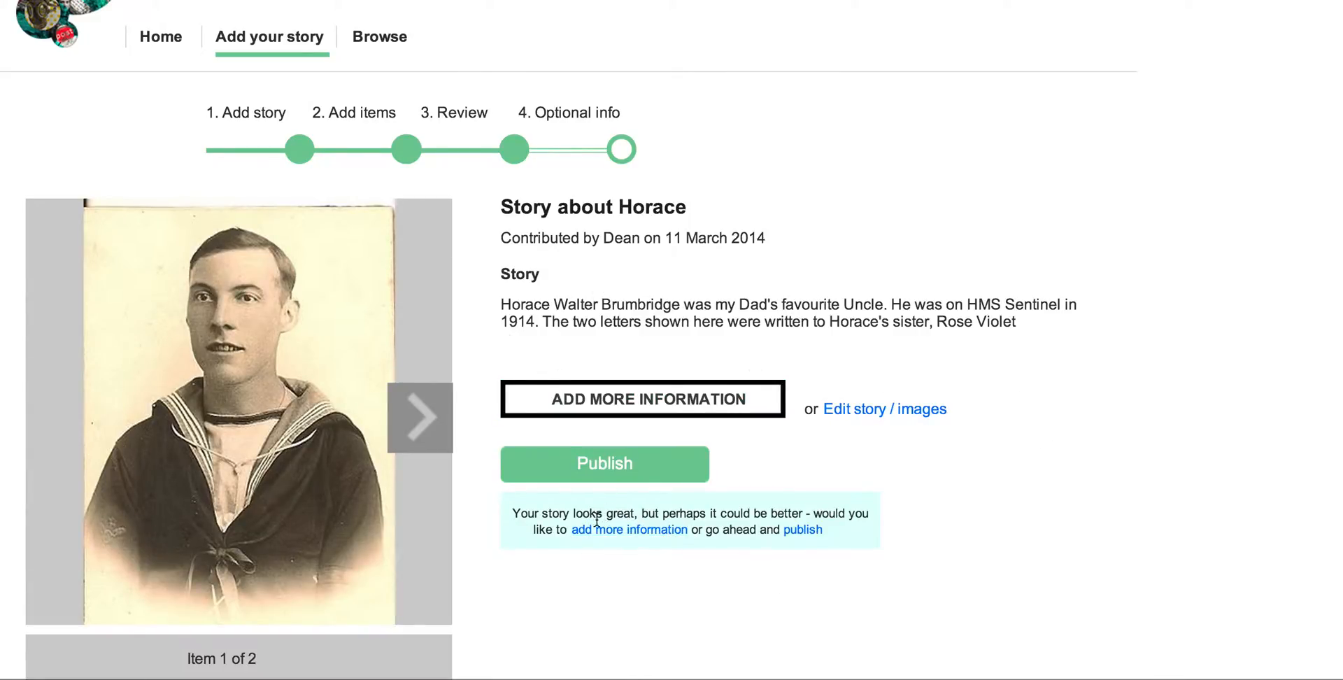
click(654, 533)
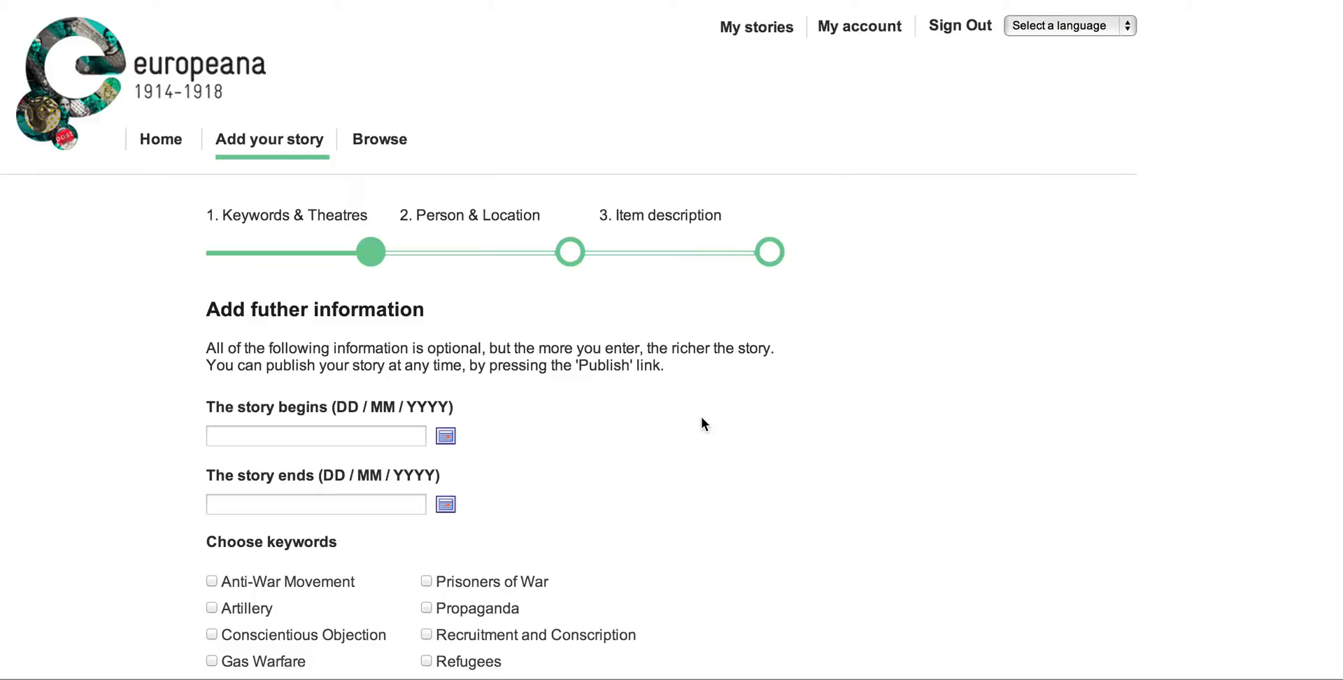
Set the story to run from 14/12/1912 to 12/02/1913.
scroll(701, 417, down, 3)
scroll(701, 424, down, 2)
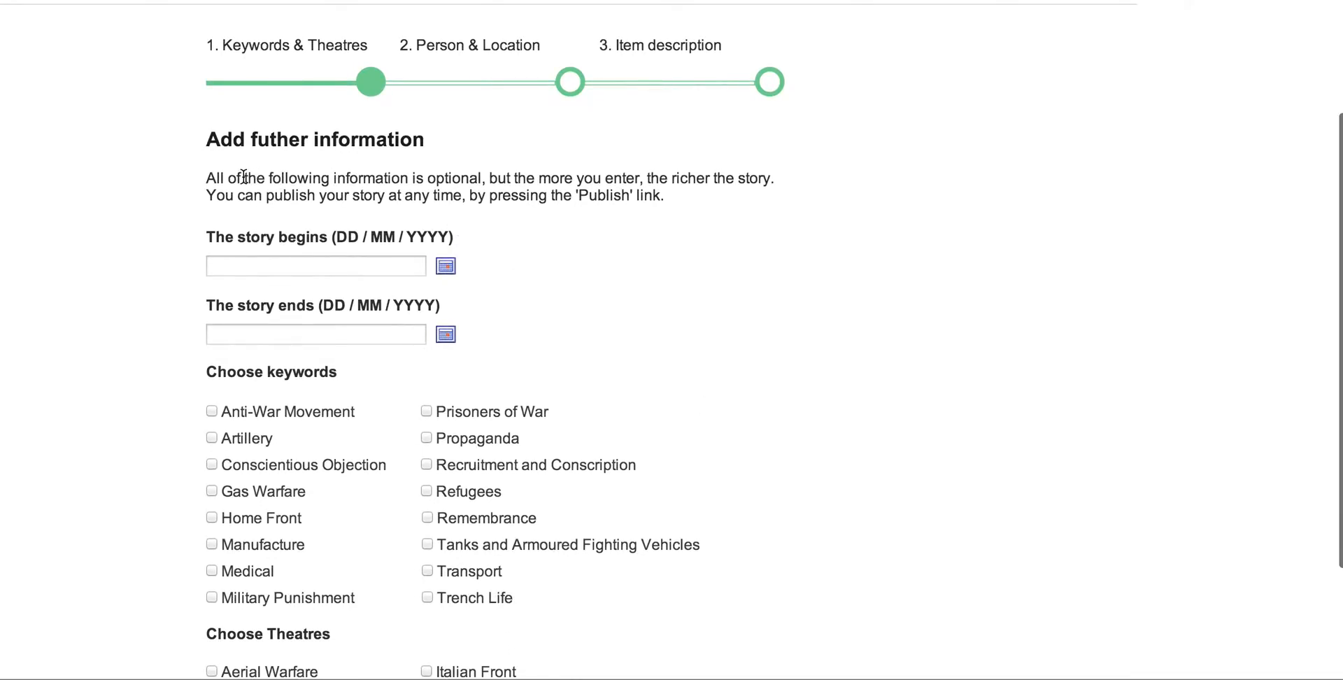
scroll(371, 177, down, 1)
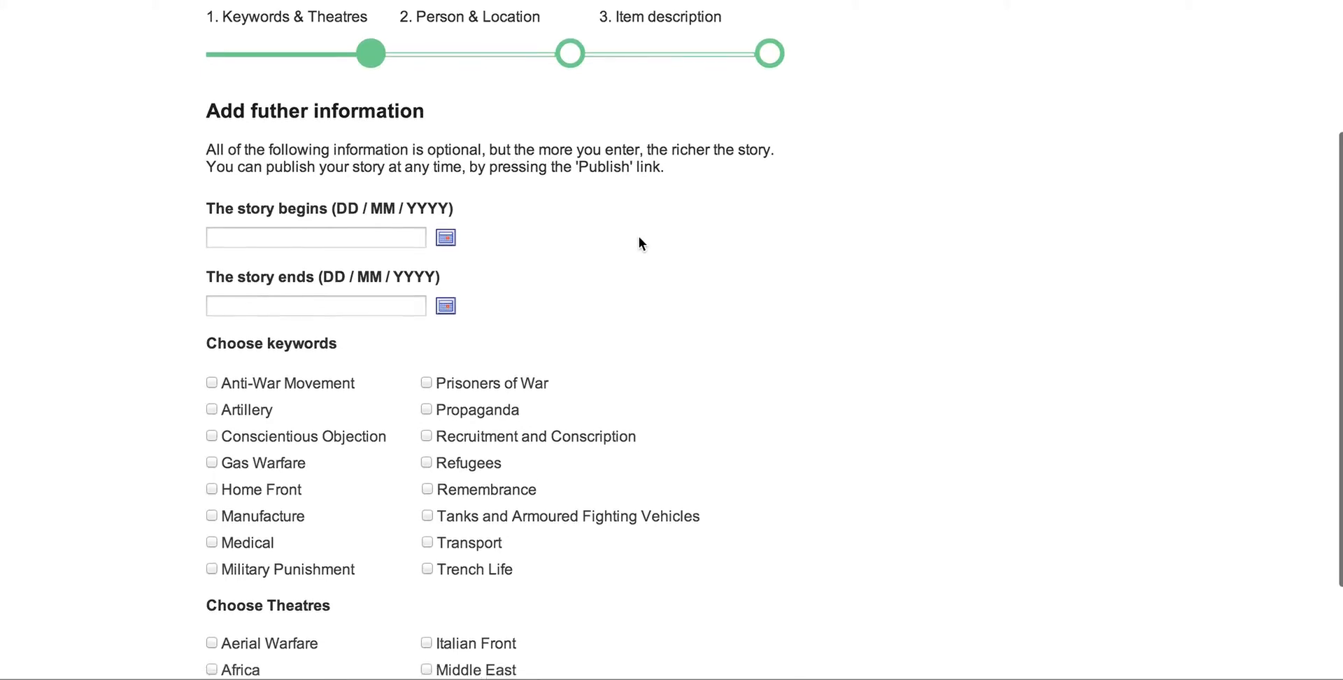
scroll(640, 238, down, 2)
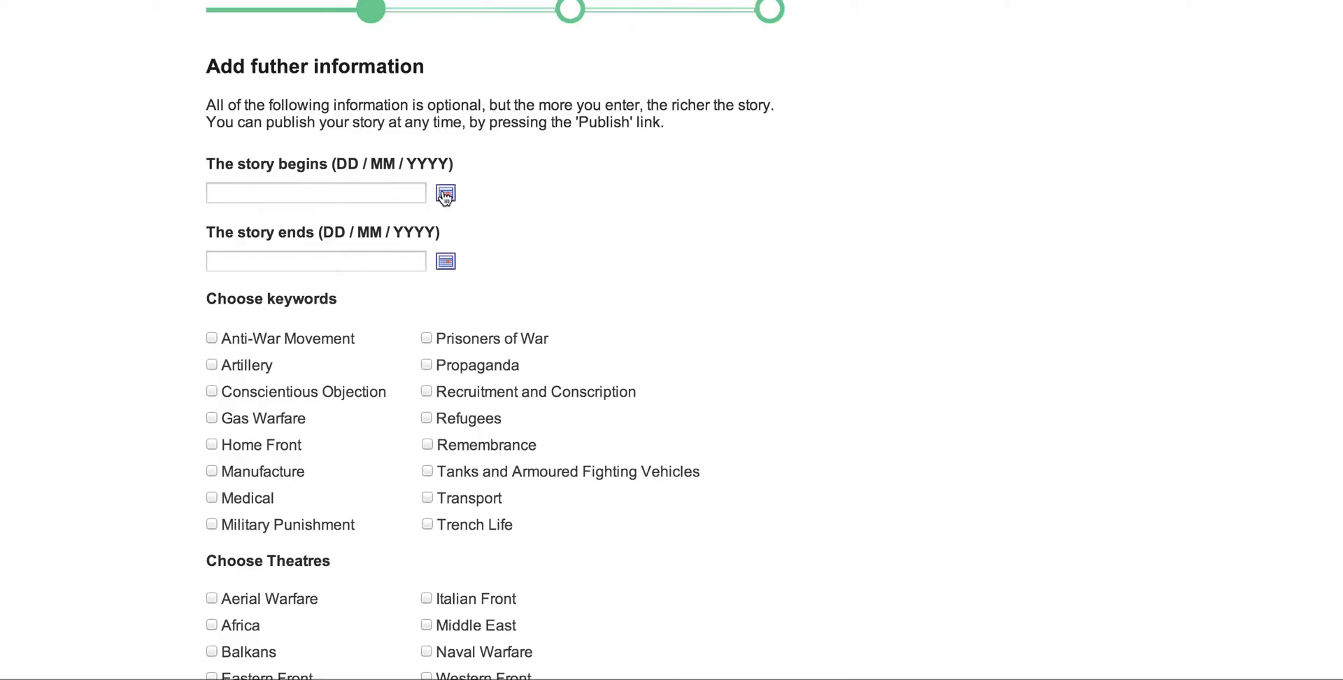
click(445, 195)
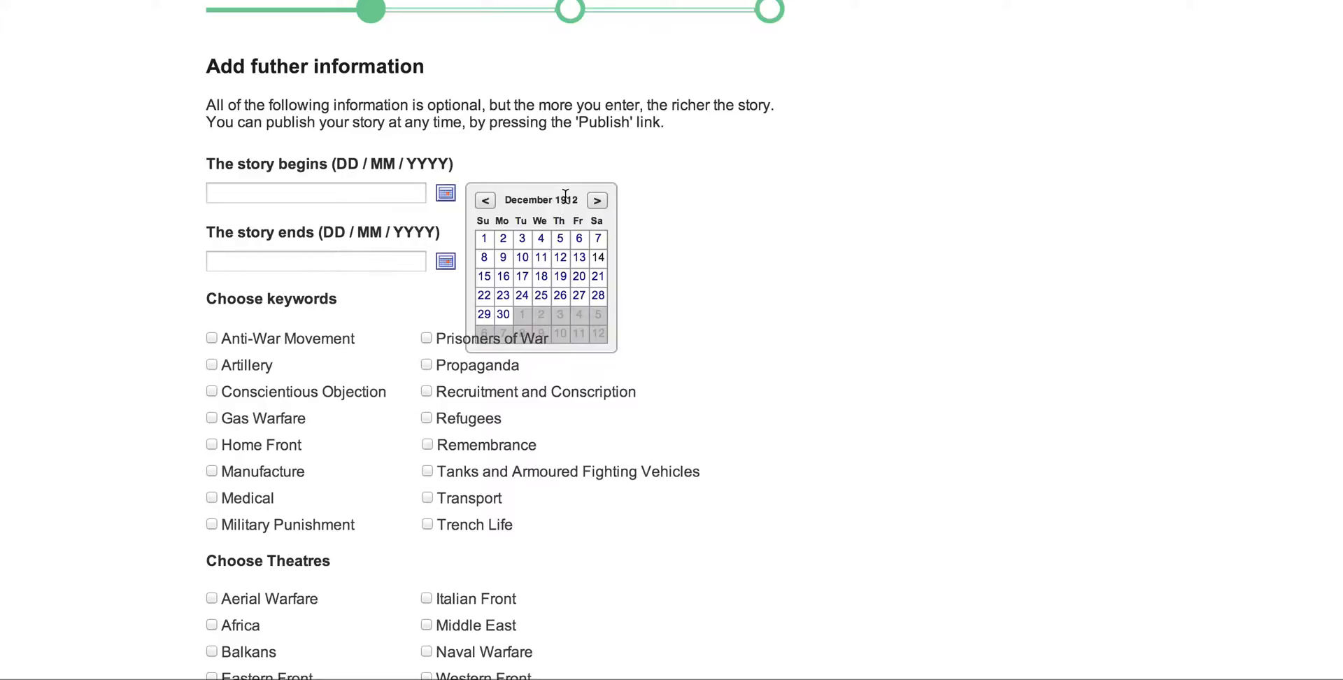
click(599, 259)
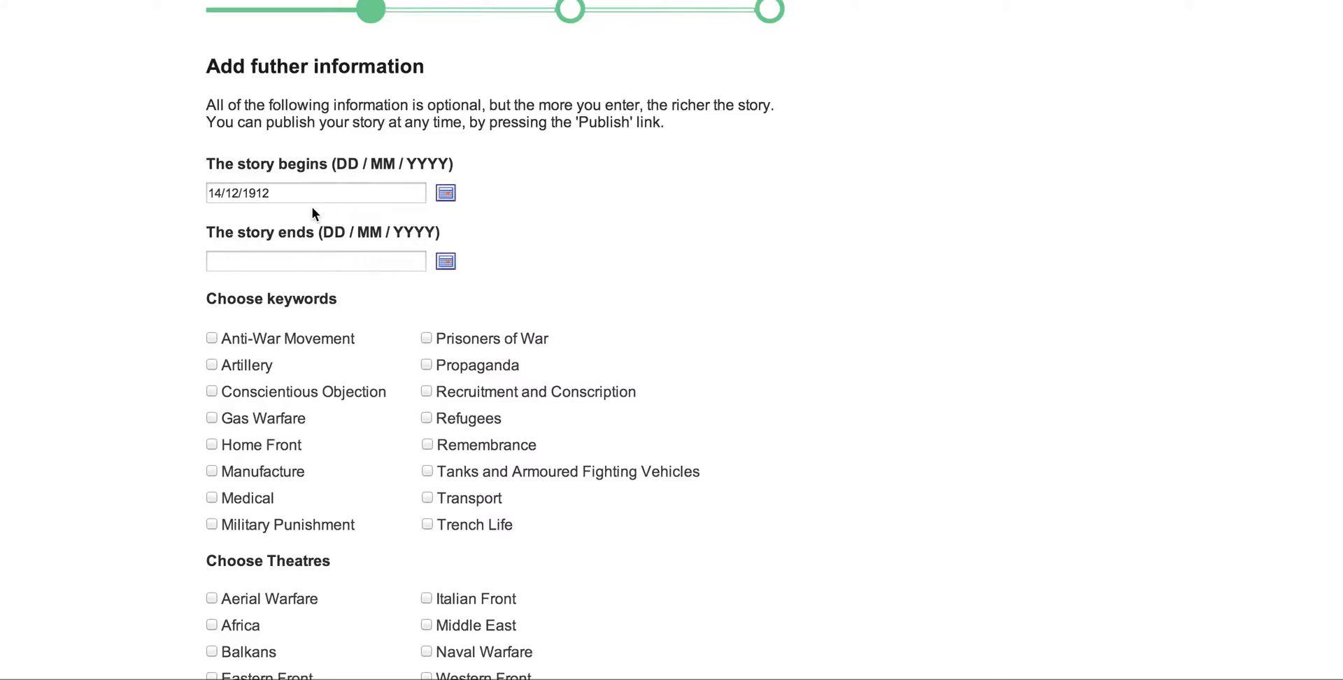
click(328, 260)
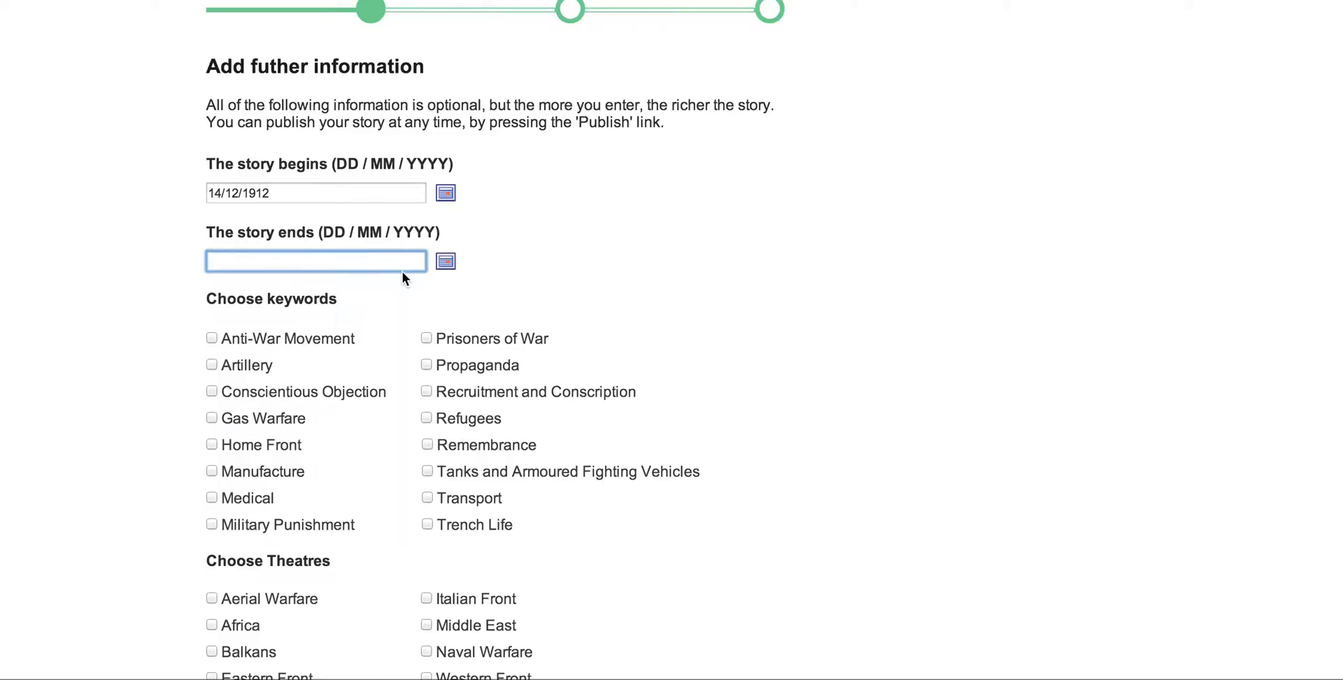
text(12/02/1913)
scroll(332, 319, down, 1)
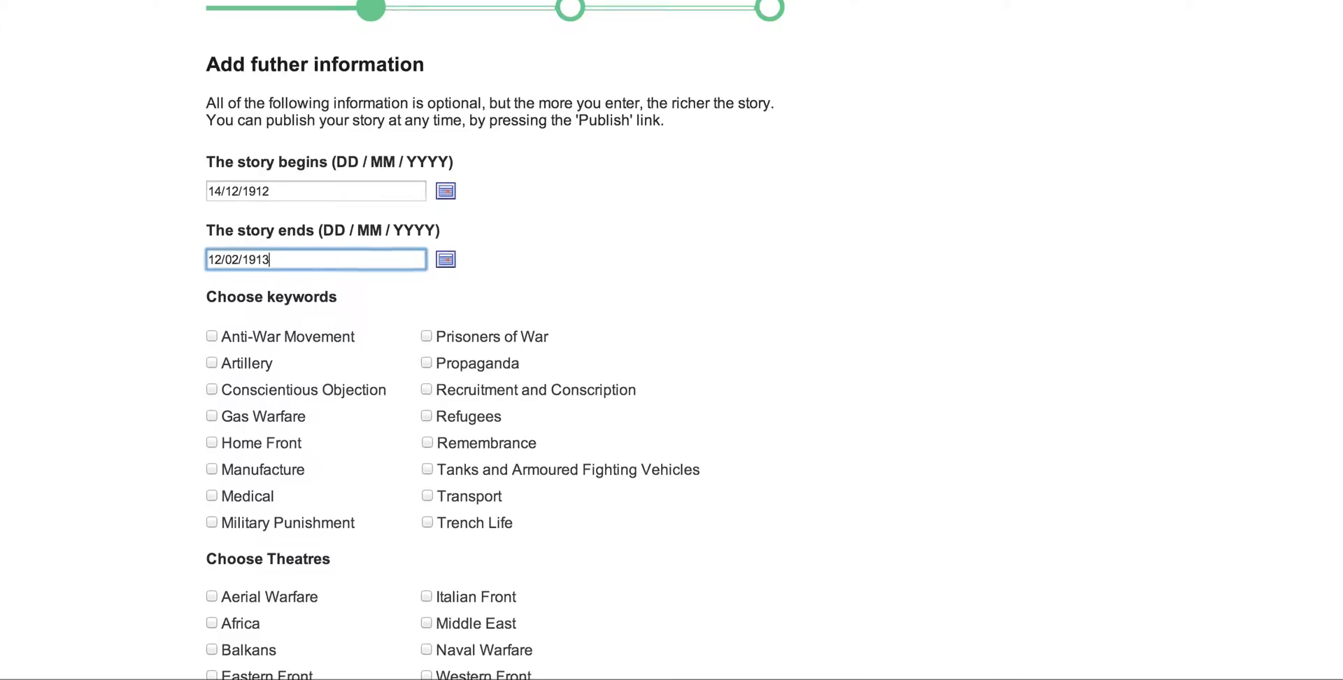
click(145, 323)
Tag the story with Artillery and Home Front keywords and the Western Front theatre.
scroll(164, 320, down, 3)
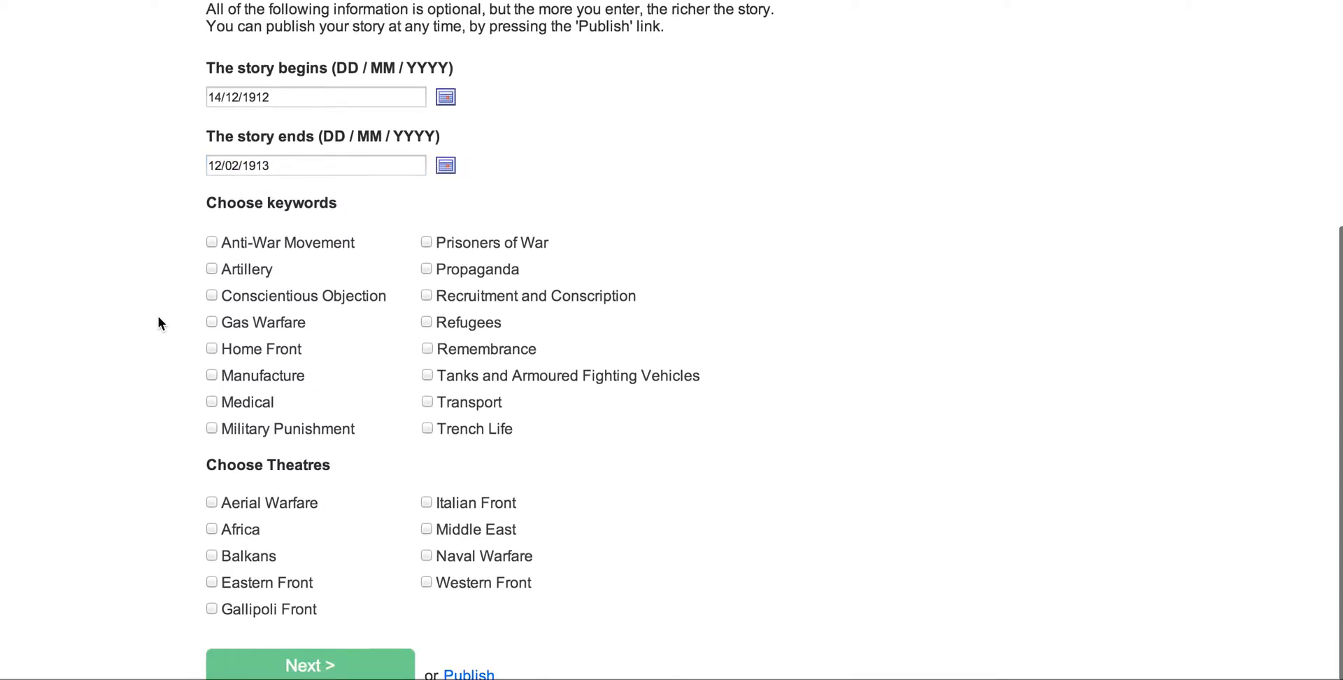
click(212, 269)
click(213, 347)
scroll(163, 398, down, 1)
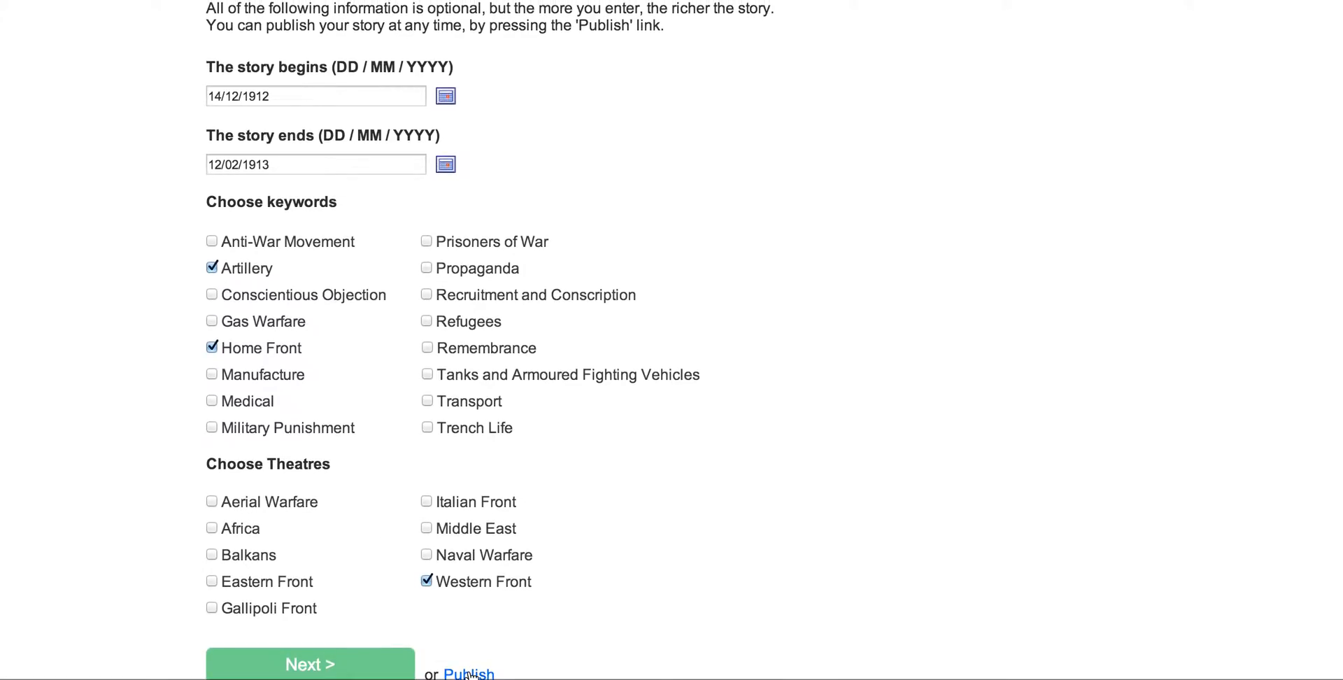
scroll(383, 528, up, 3)
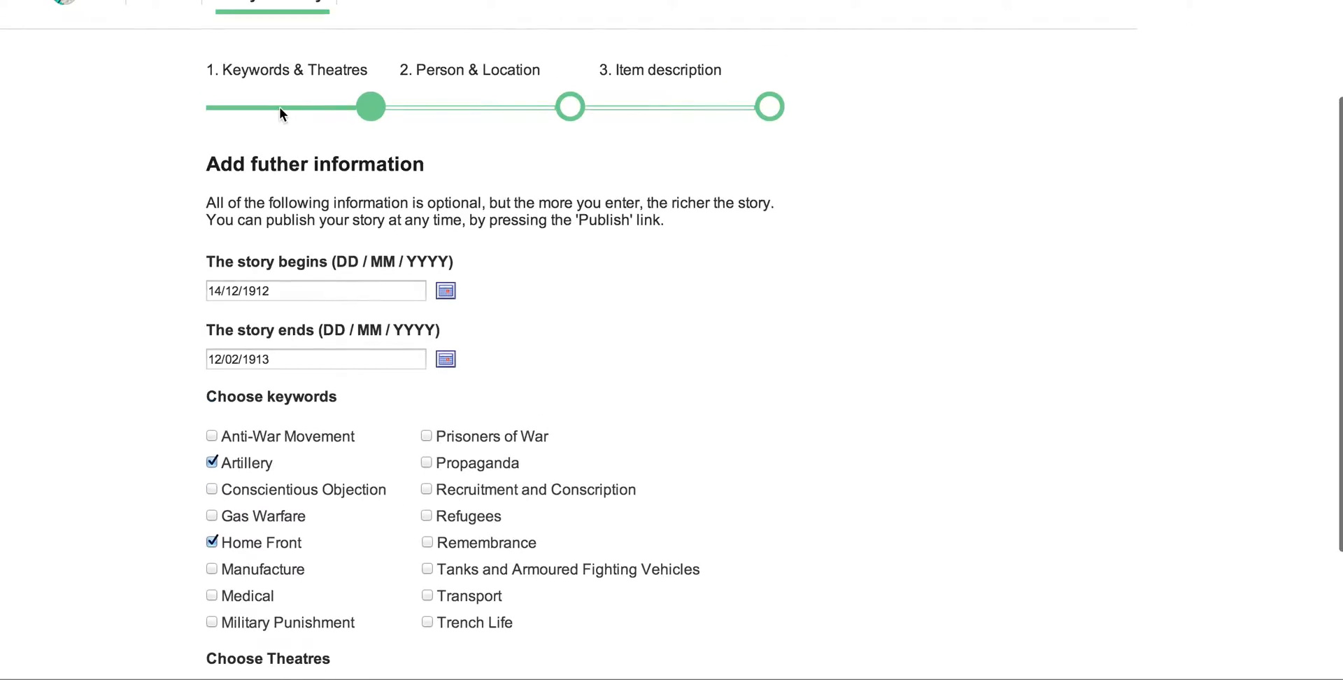
scroll(292, 368, down, 3)
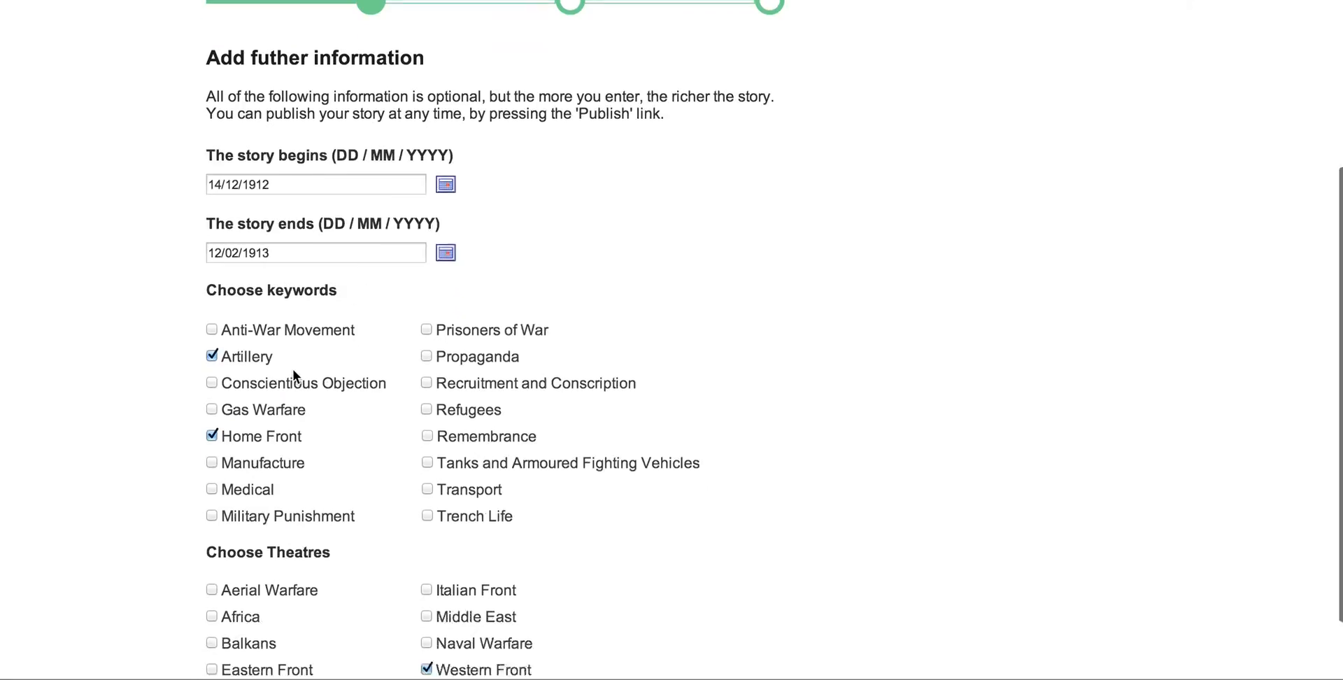
On the Person & Location step, enter the story subject's full name and choose the sailor photograph.
click(329, 666)
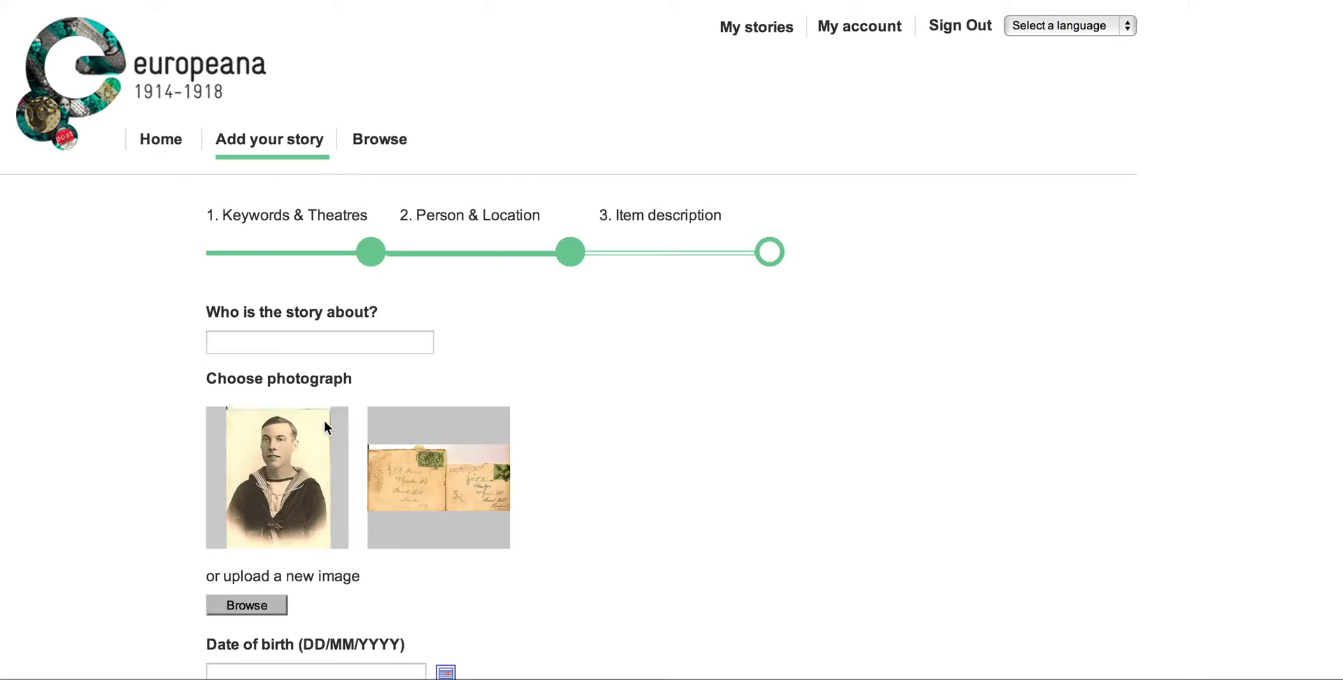
scroll(107, 371, down, 2)
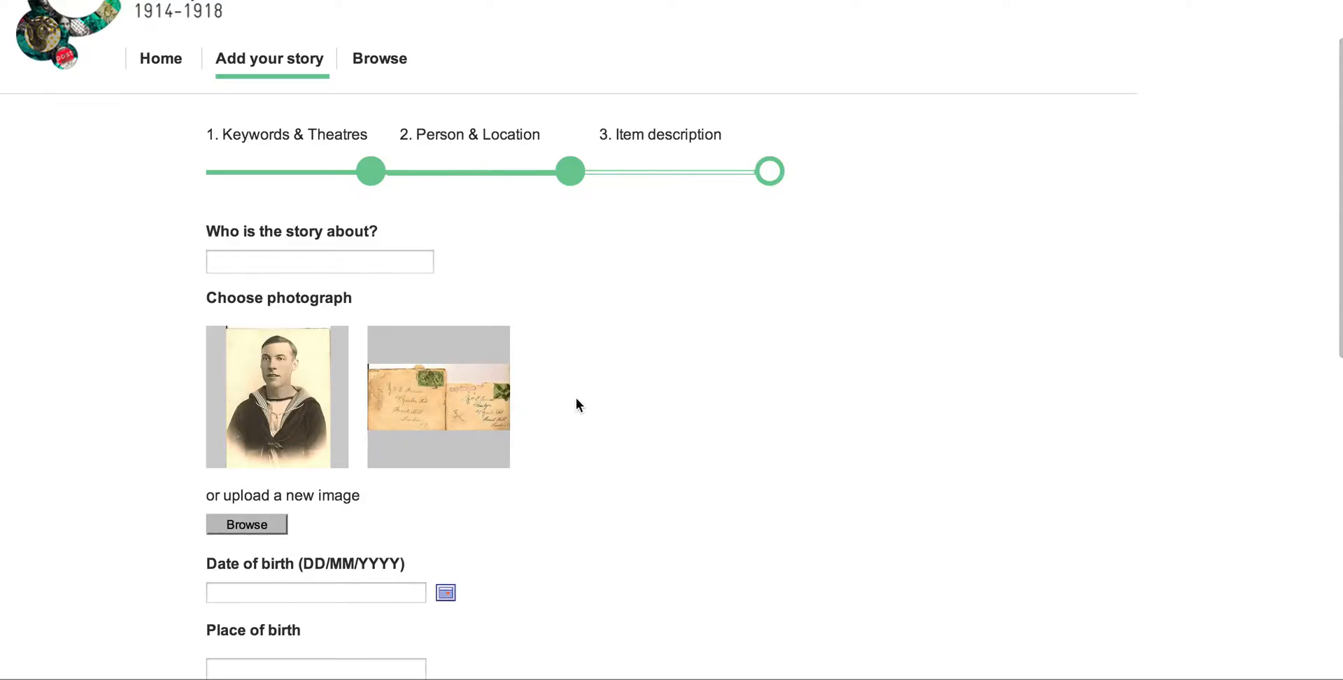
click(335, 258)
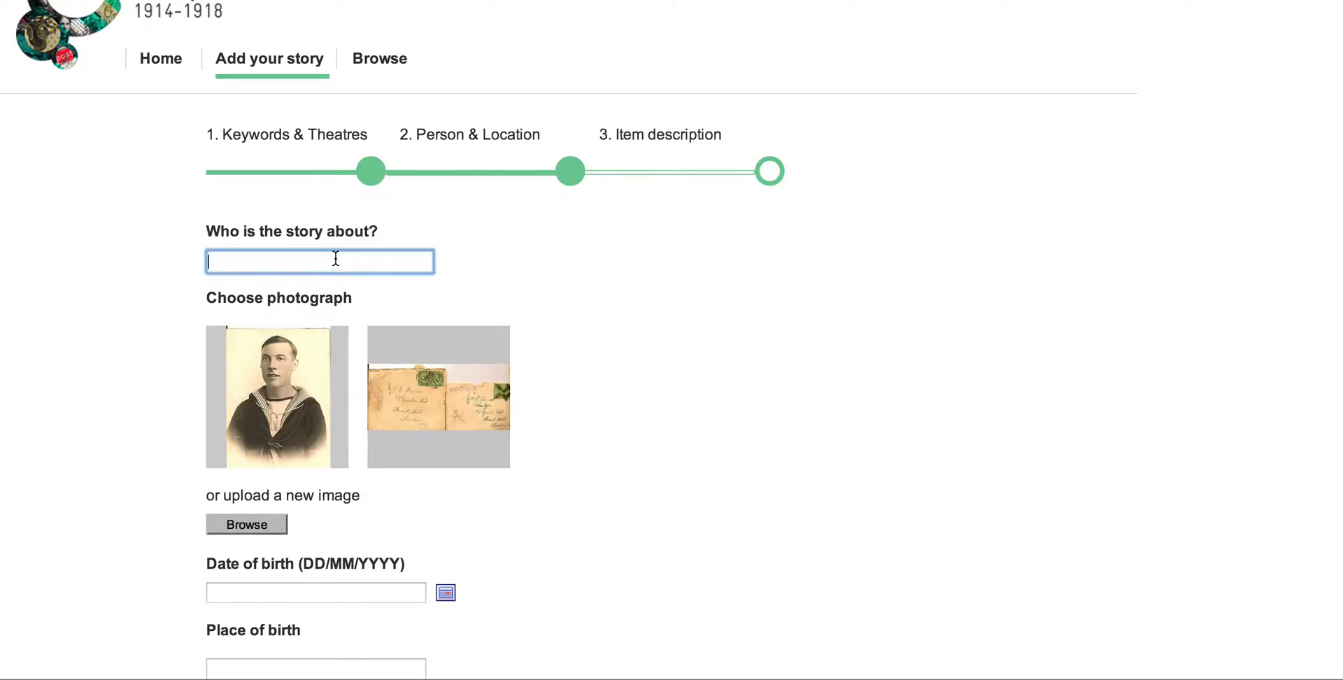
text(Horace Smith)
click(283, 404)
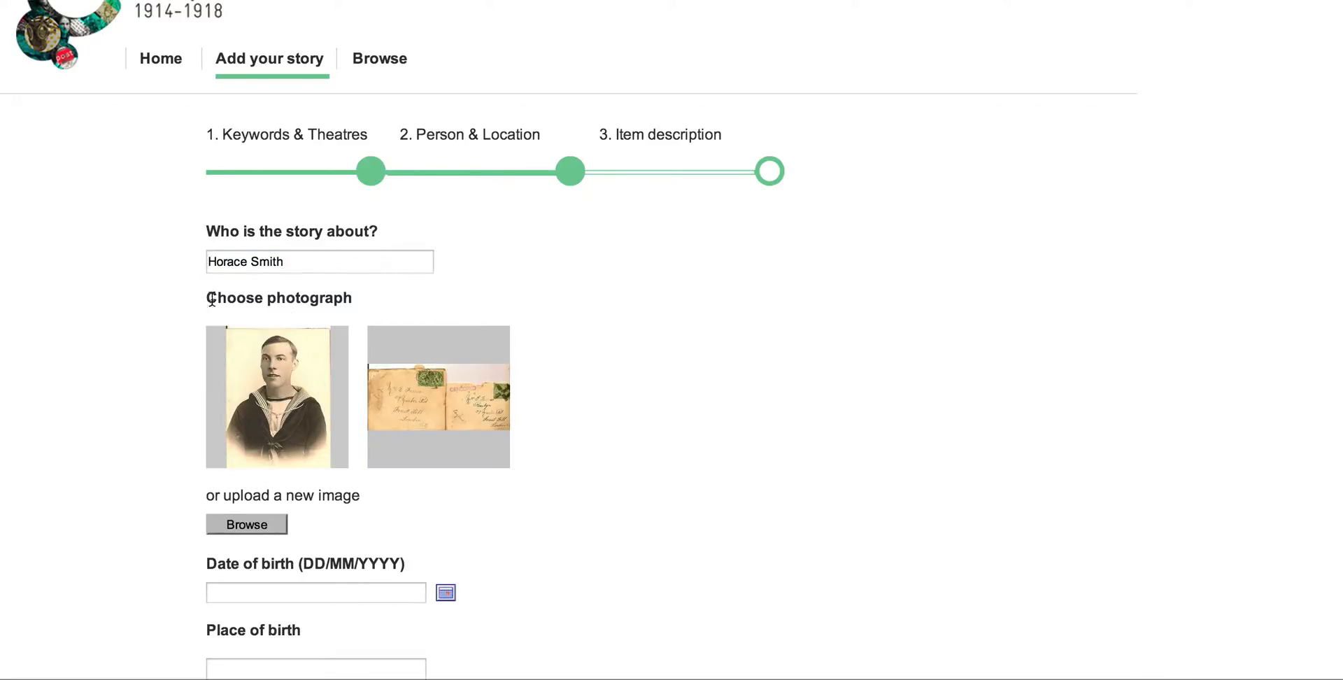
scroll(140, 403, down, 2)
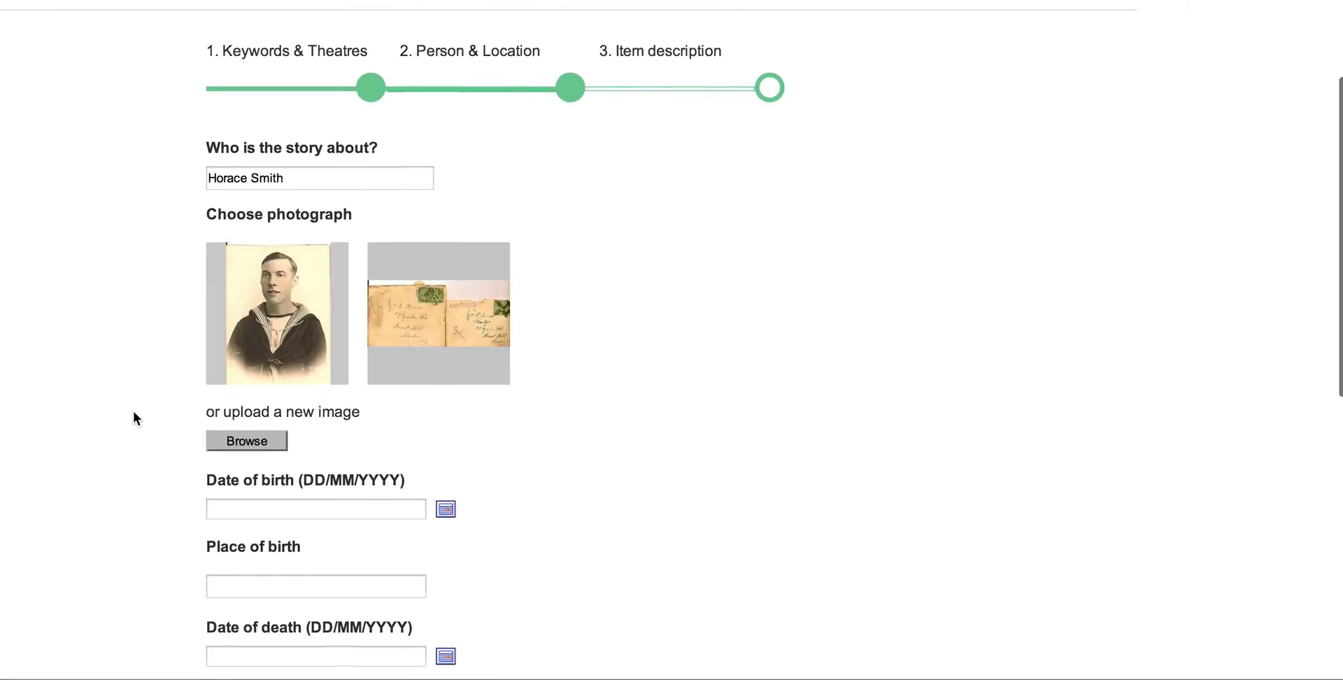
scroll(150, 385, down, 2)
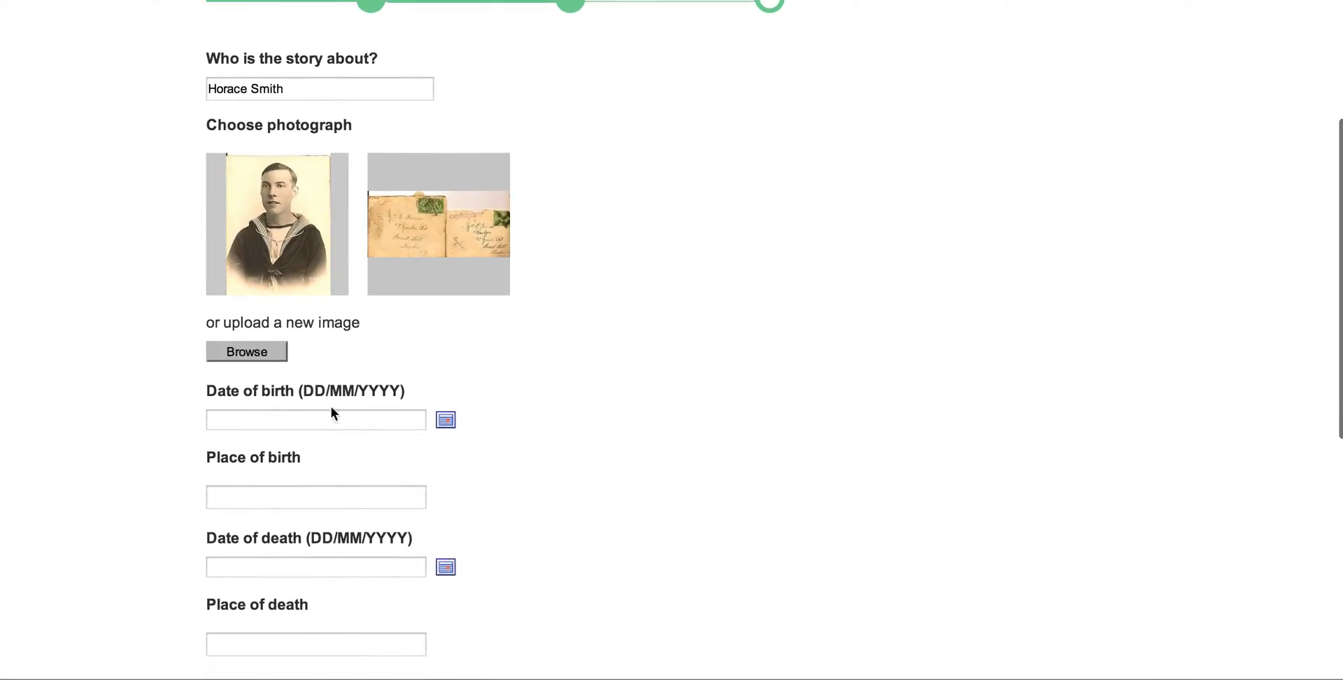
Record the birth date 14/01/1890 and birthplace Preston, Lancashire.
click(445, 422)
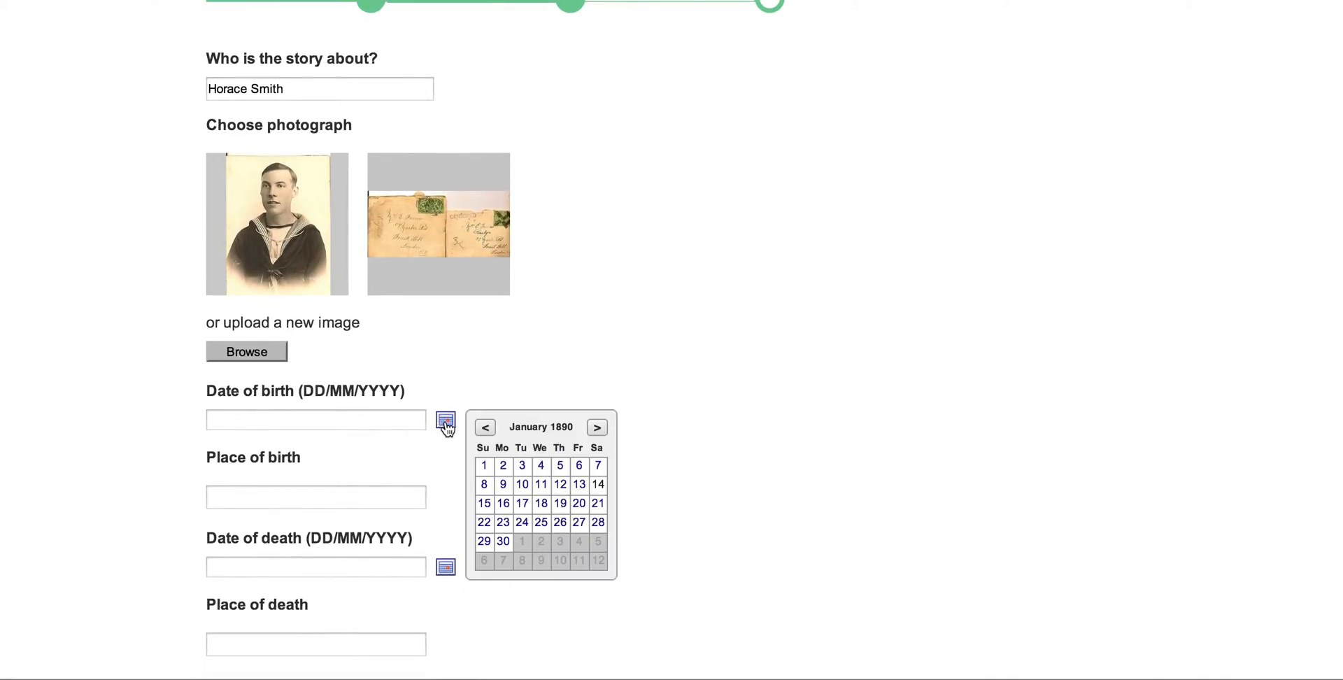
click(598, 485)
click(303, 497)
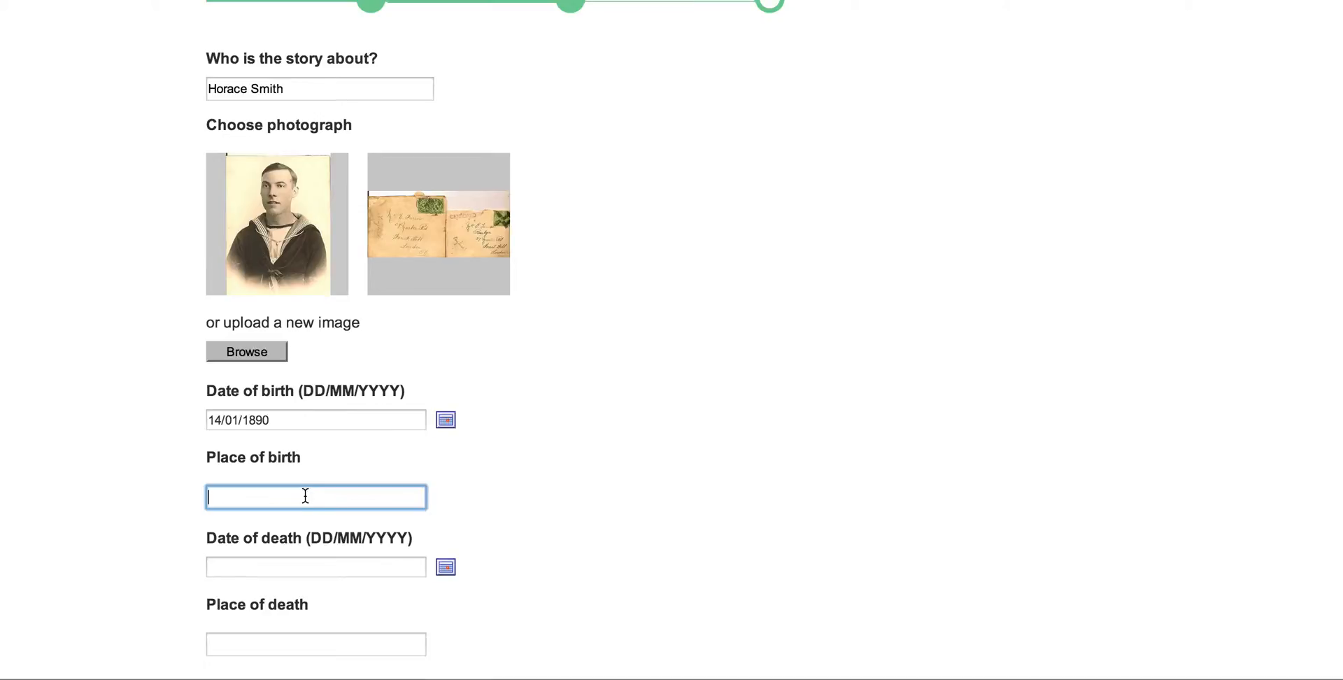
text(Preston, Lancashire)
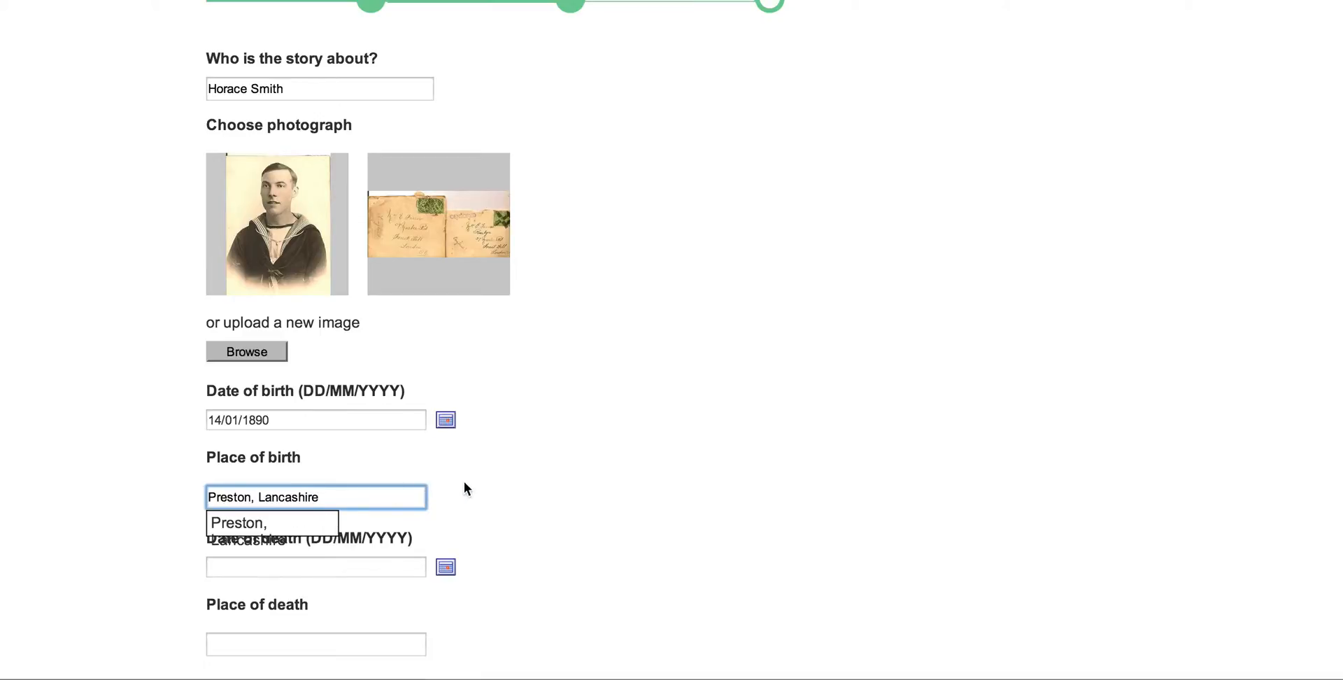
click(470, 483)
scroll(474, 483, down, 3)
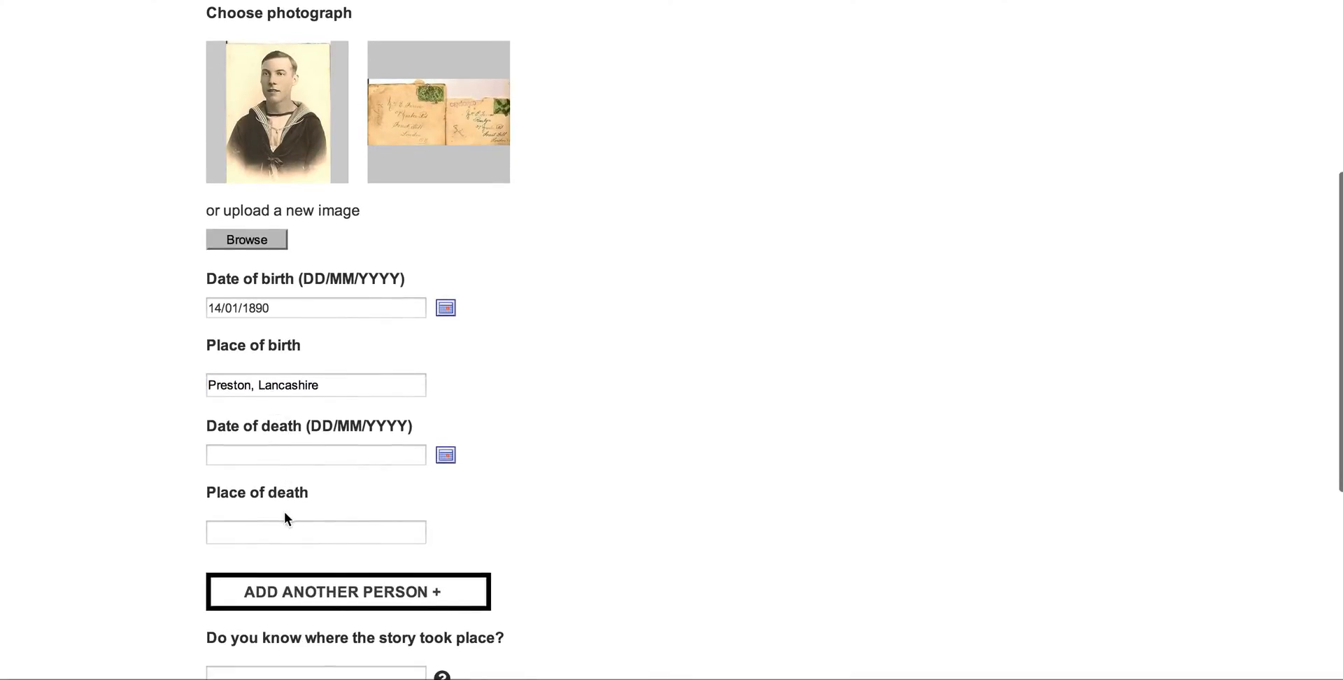
click(334, 384)
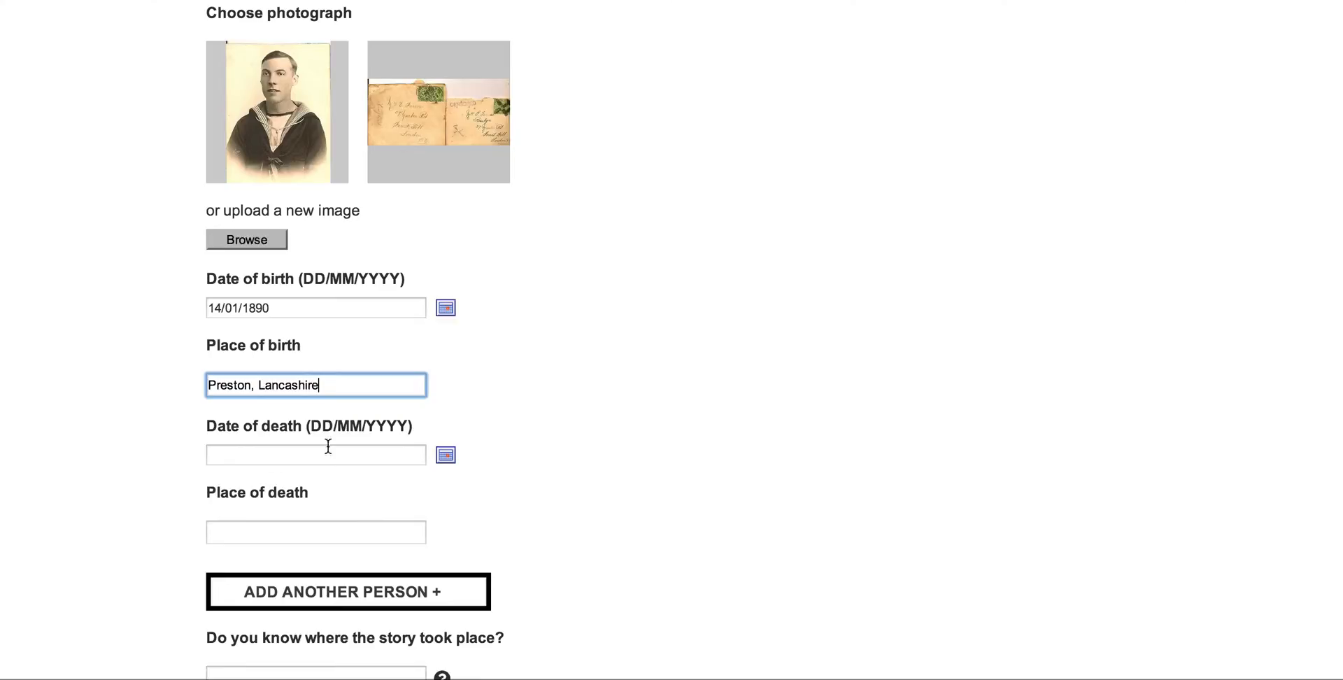
click(504, 411)
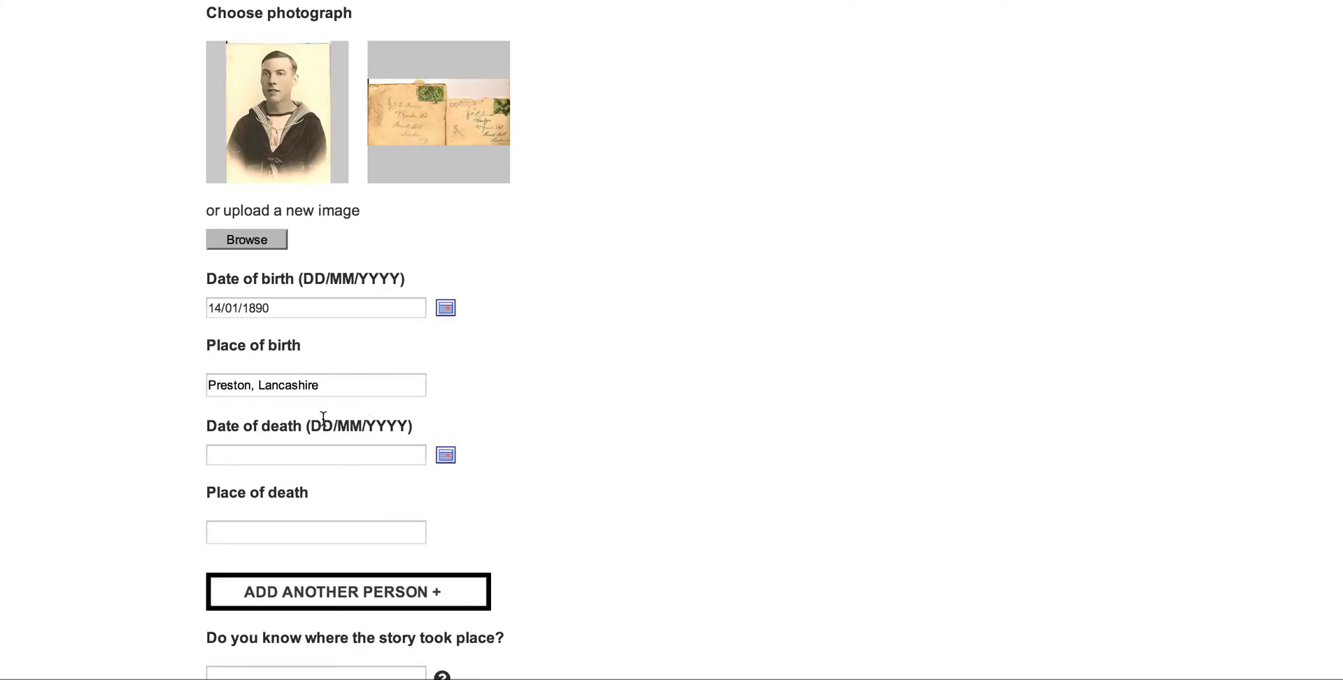
Record the death date 14/02/1913 and France as the place of death.
click(446, 457)
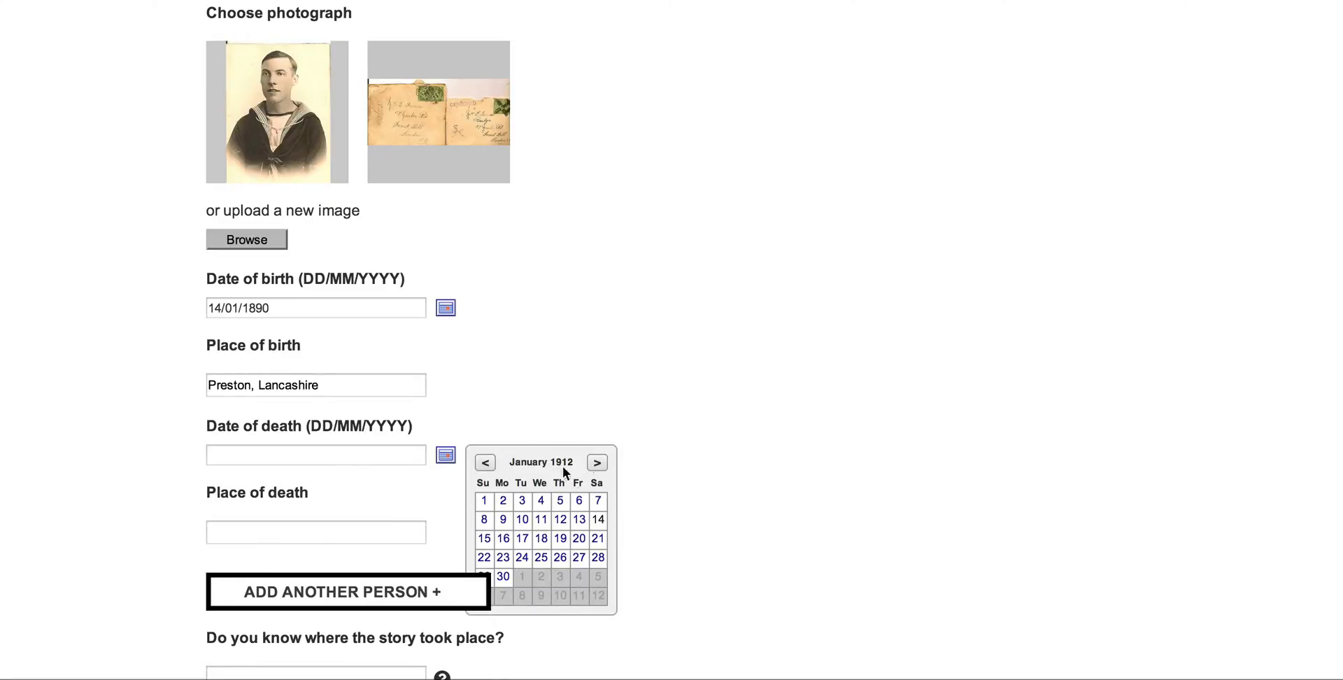
click(598, 520)
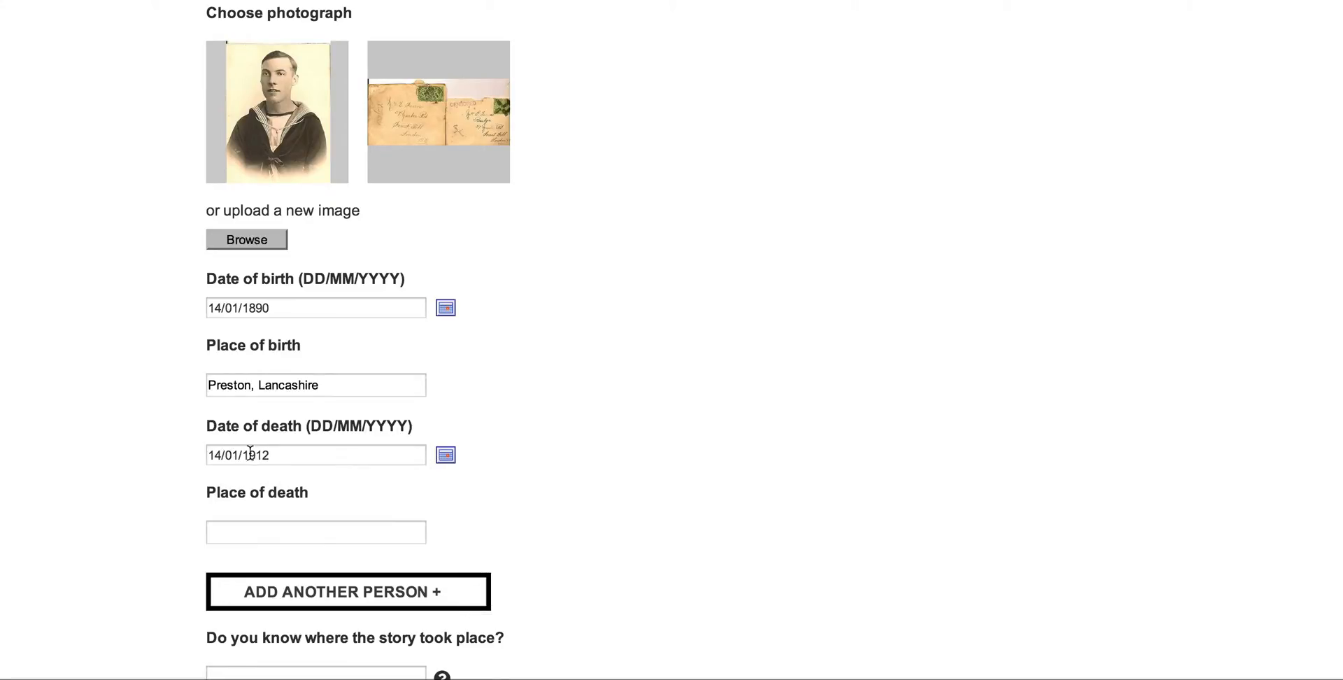
click(282, 455)
key(BackSpace)
text(3)
click(243, 455)
key(Left)
key(BackSpace)
text(2)
click(351, 525)
text(France)
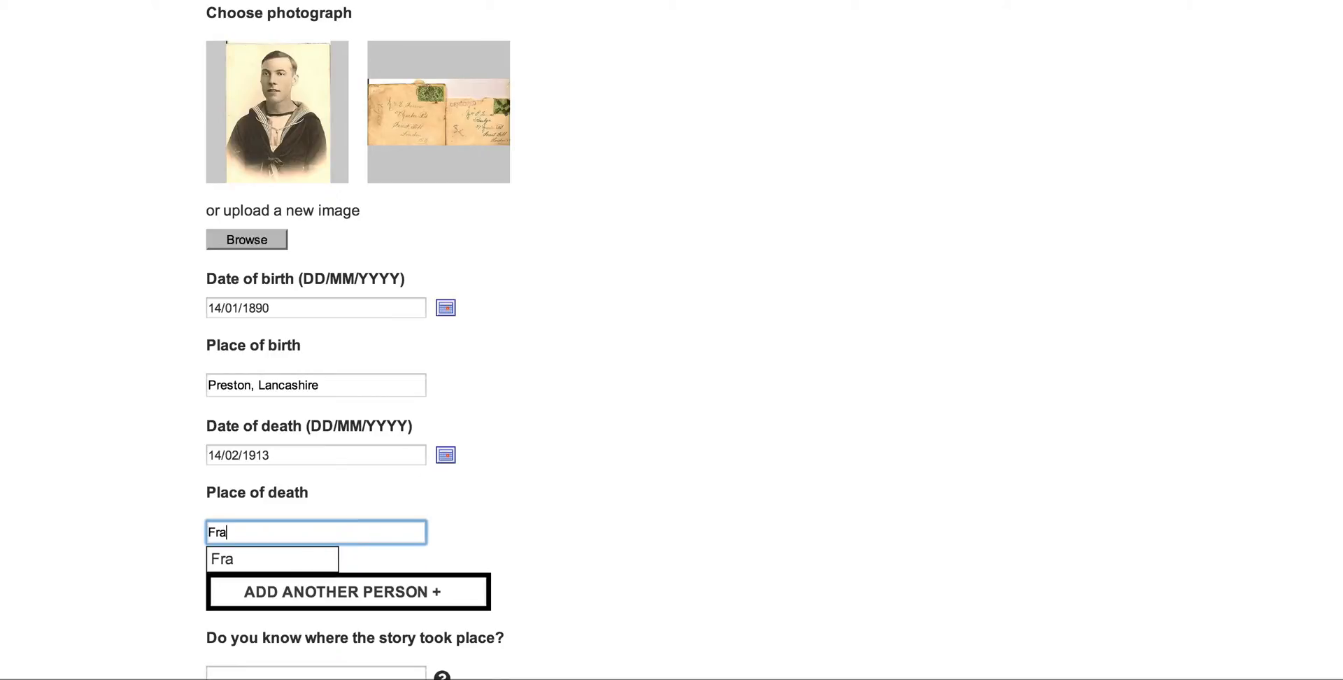
click(495, 498)
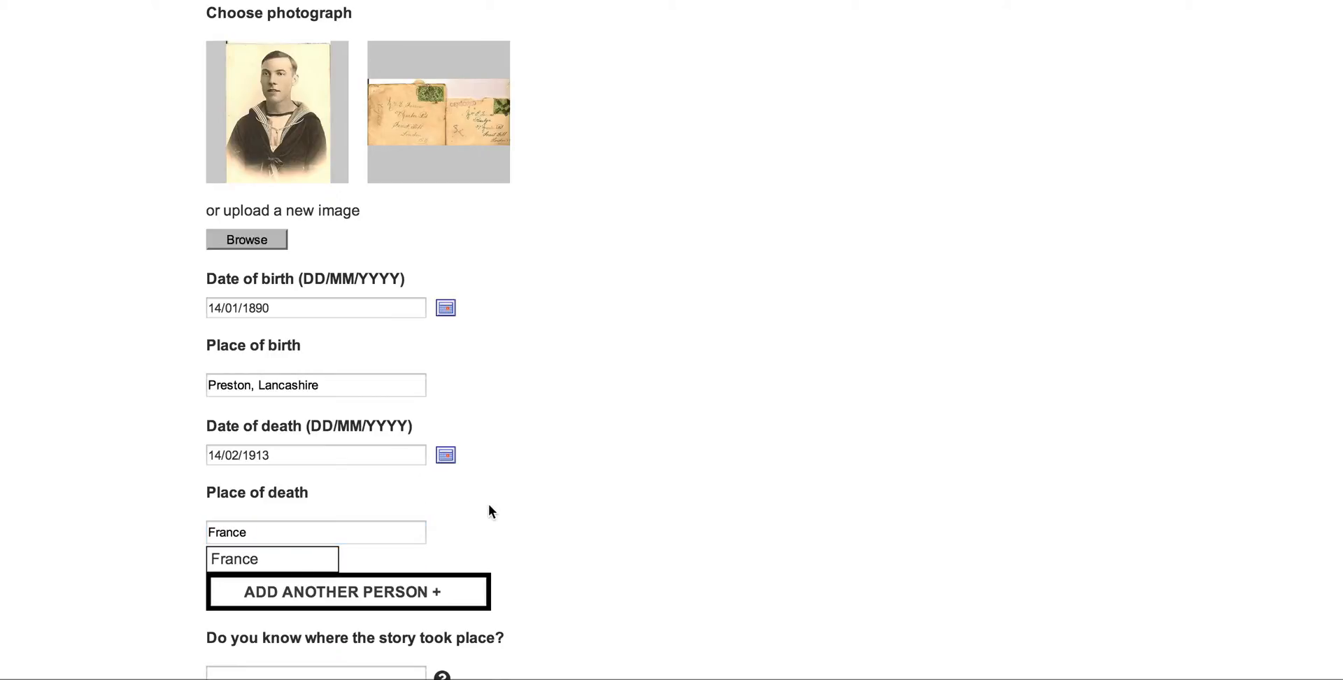
scroll(492, 509, down, 3)
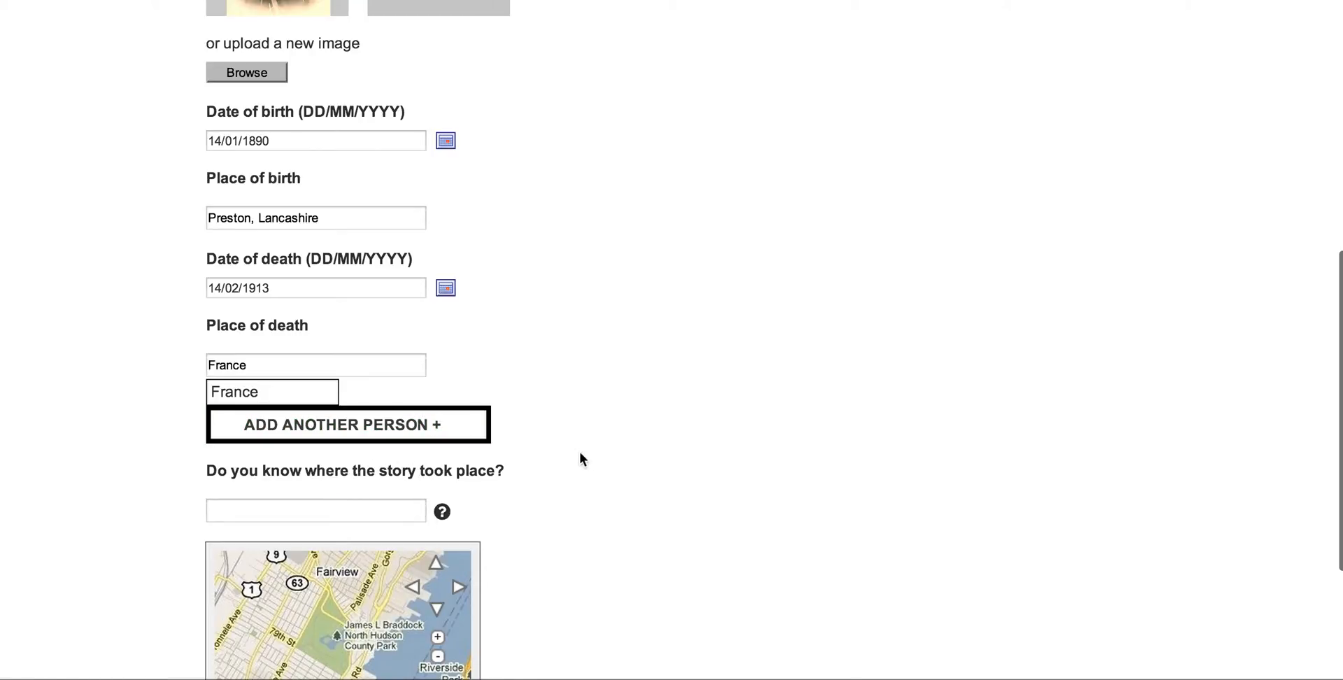
Enter Paris, France as where the story took place, recording its latitude and longitude.
scroll(580, 462, down, 3)
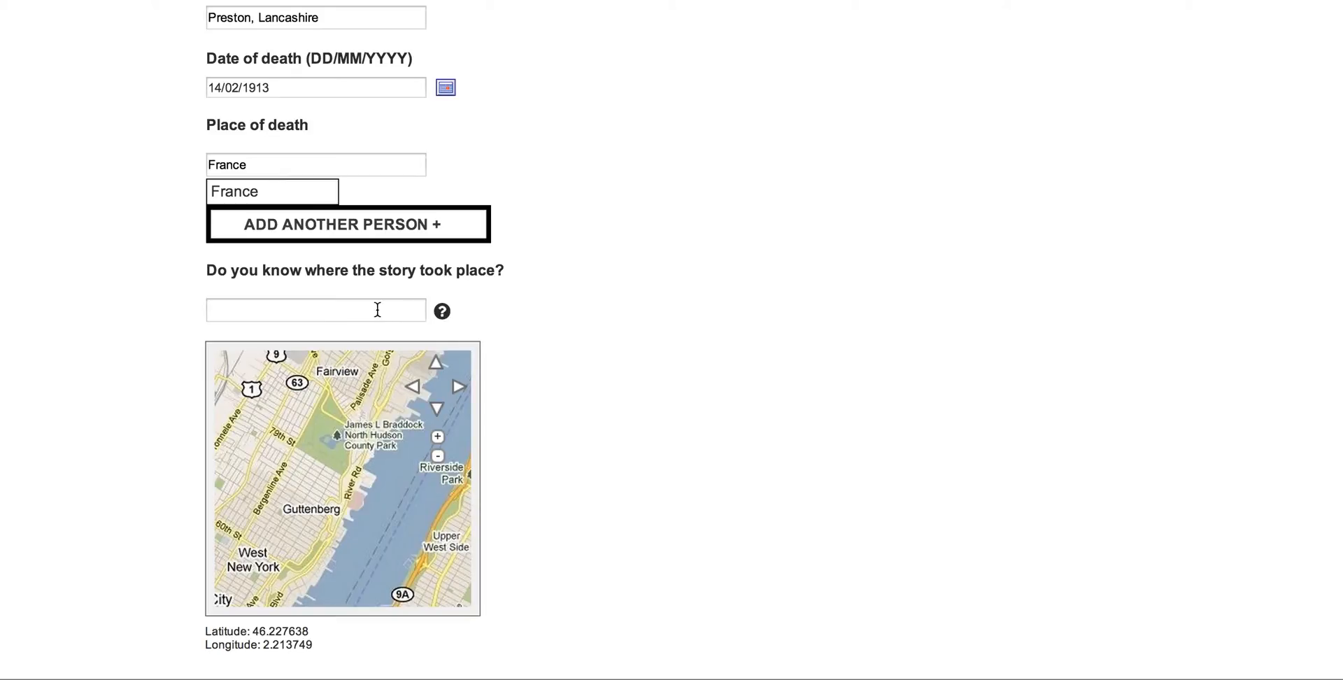
click(442, 313)
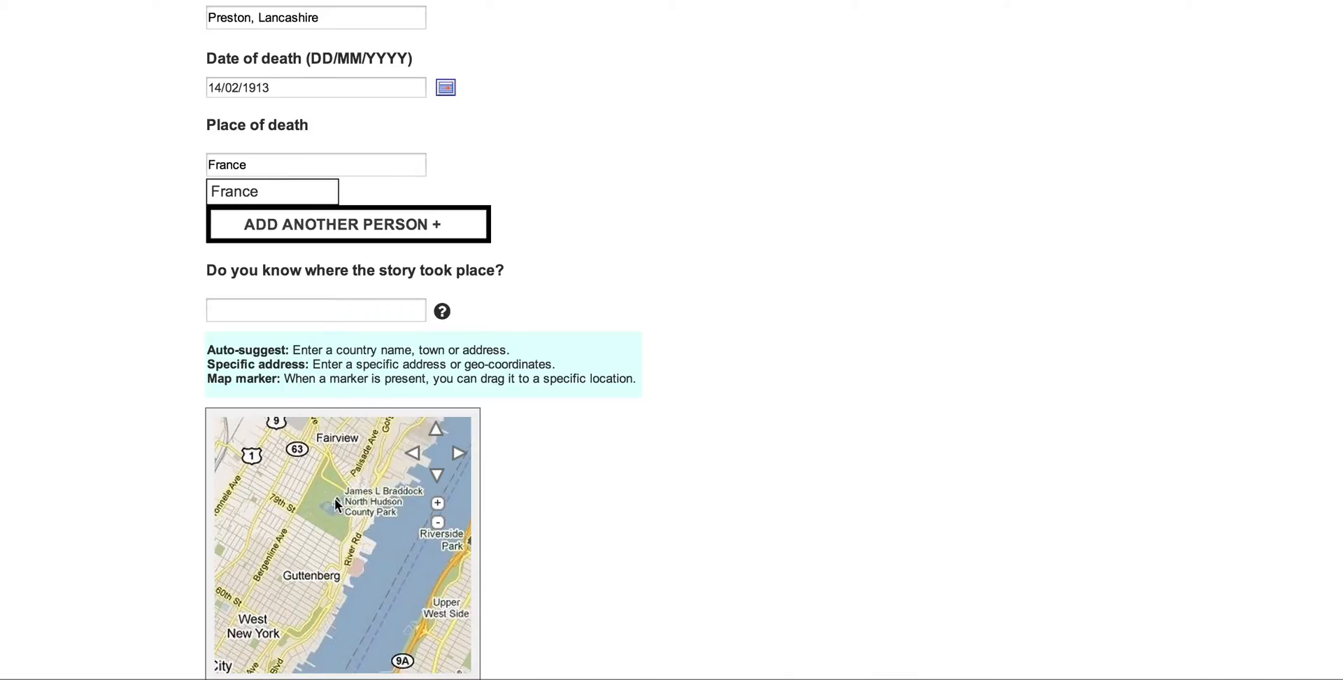
click(354, 311)
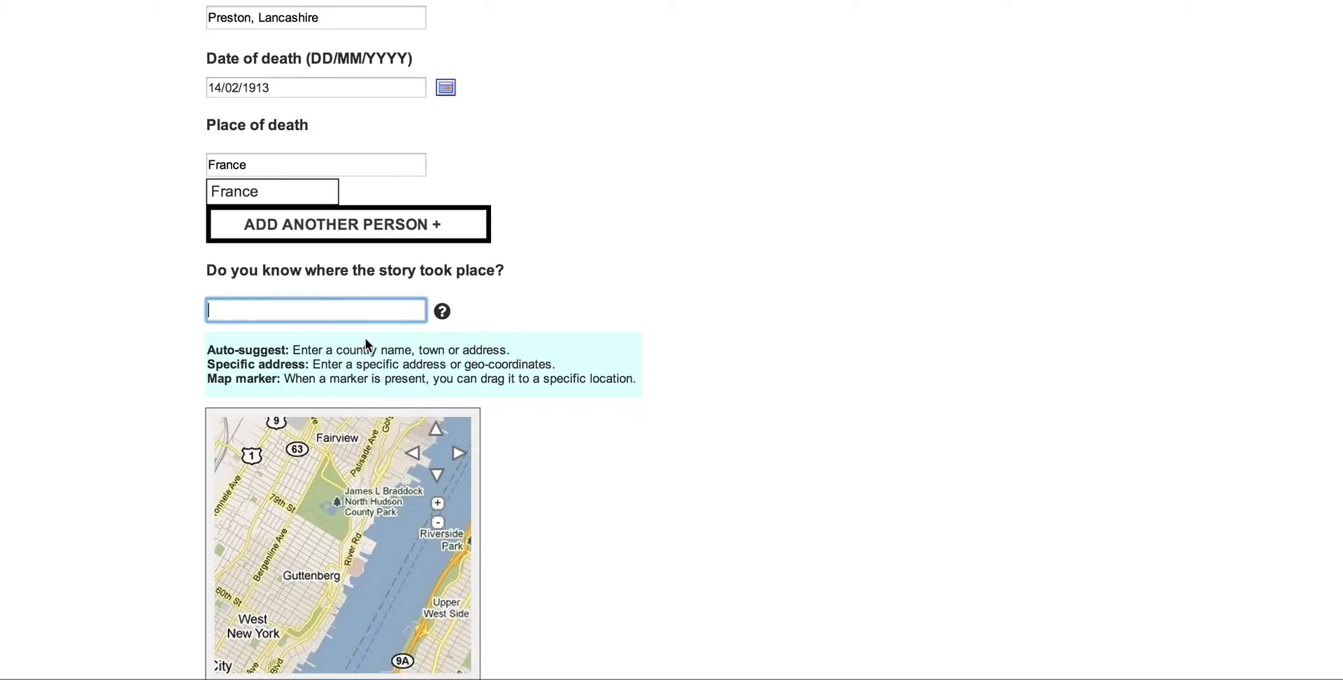
text(Pra)
text(is, France)
scroll(580, 494, down, 3)
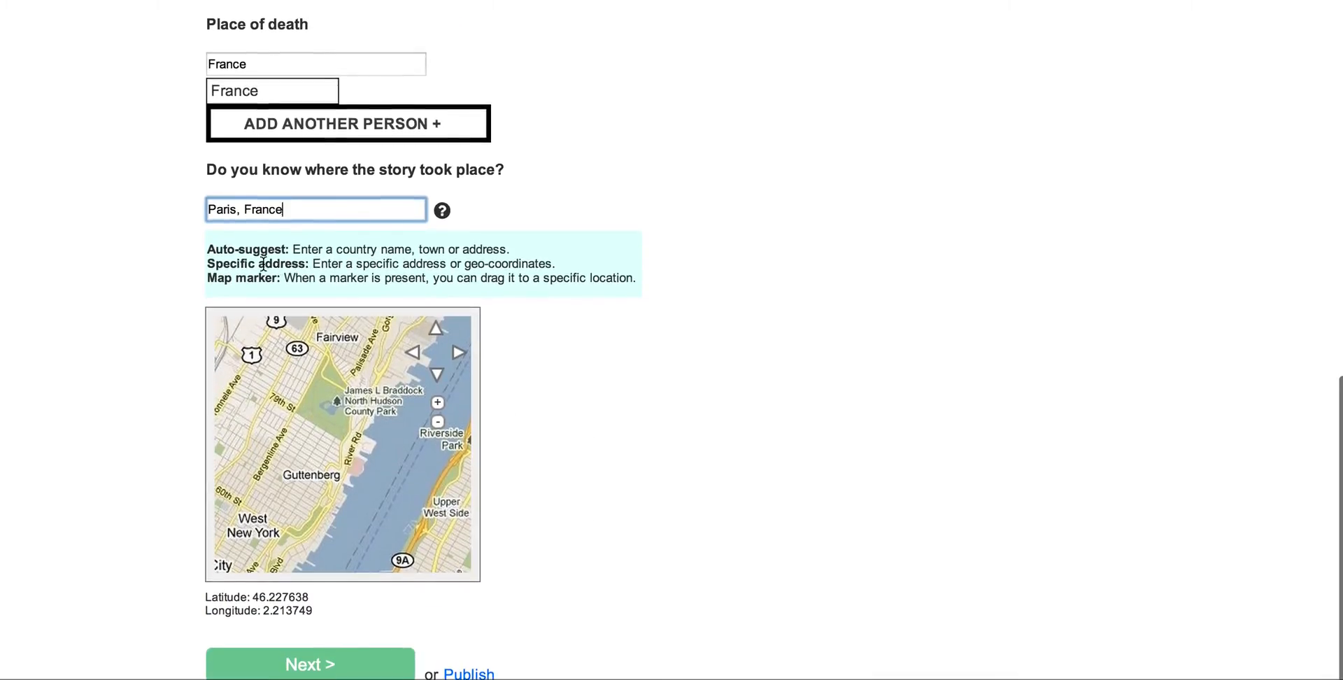
click(444, 212)
scroll(391, 420, up, 2)
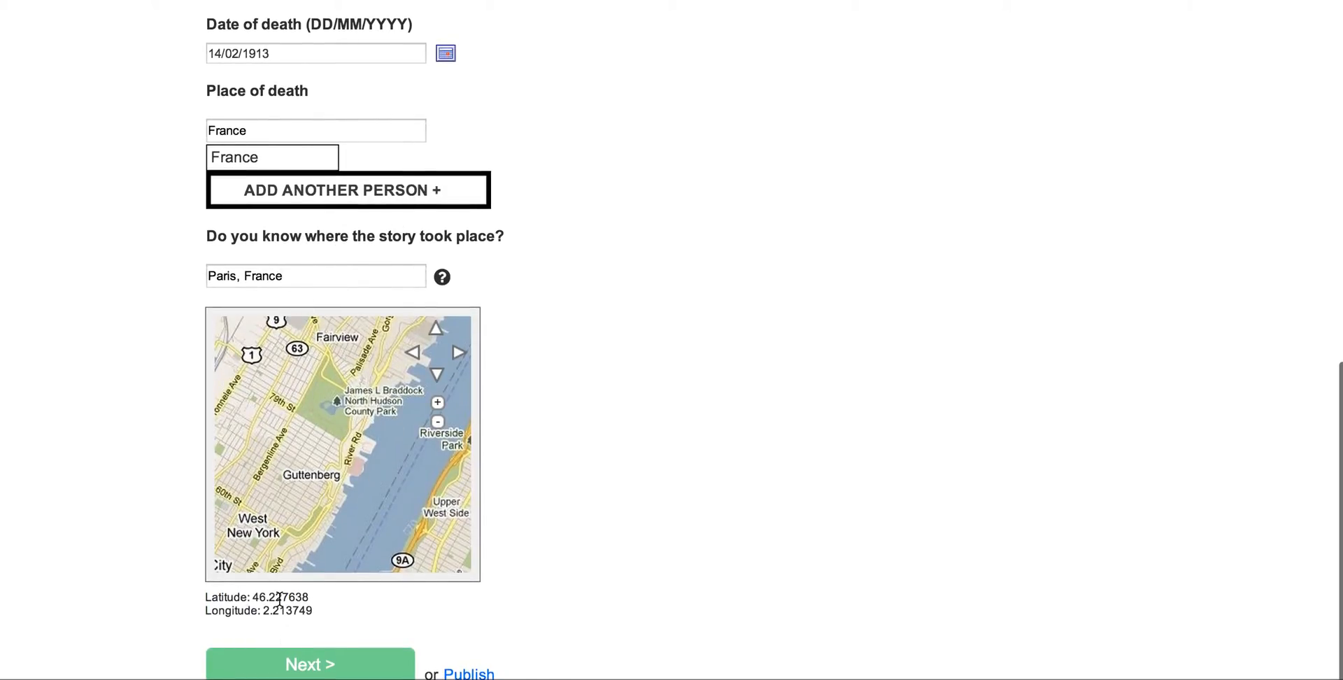
scroll(611, 571, down, 1)
scroll(612, 496, up, 11)
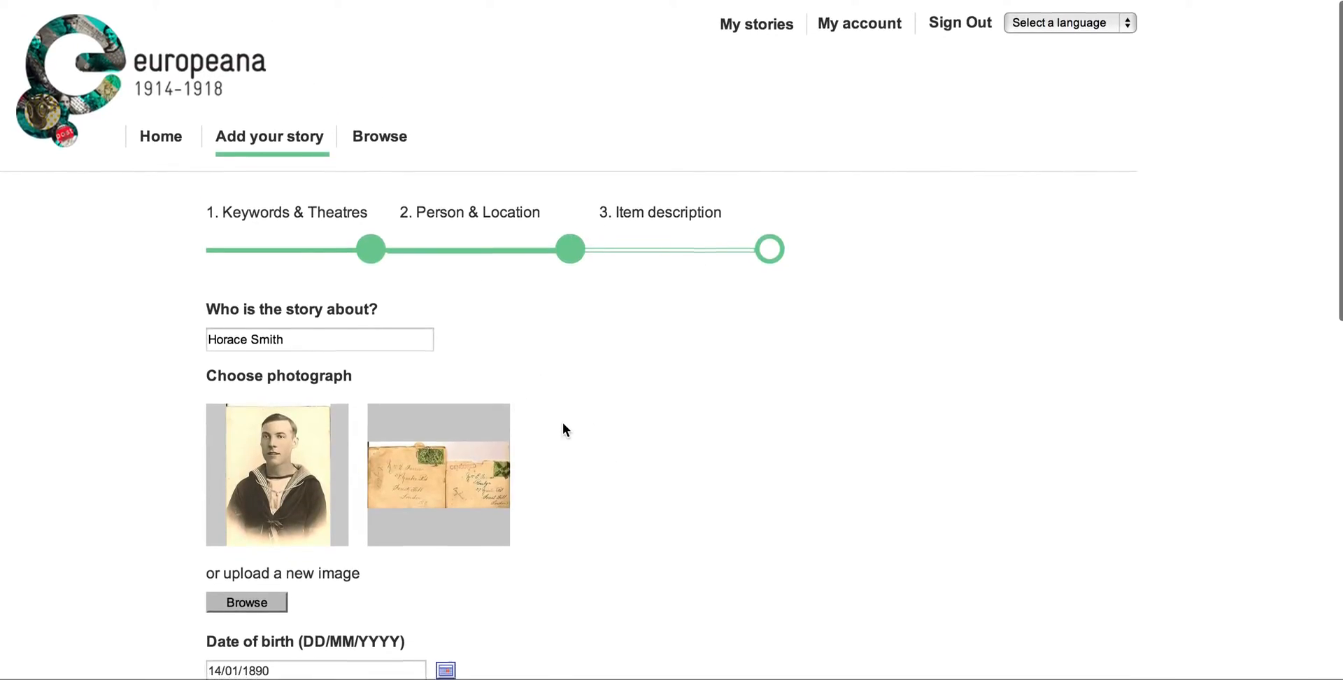
scroll(564, 422, down, 11)
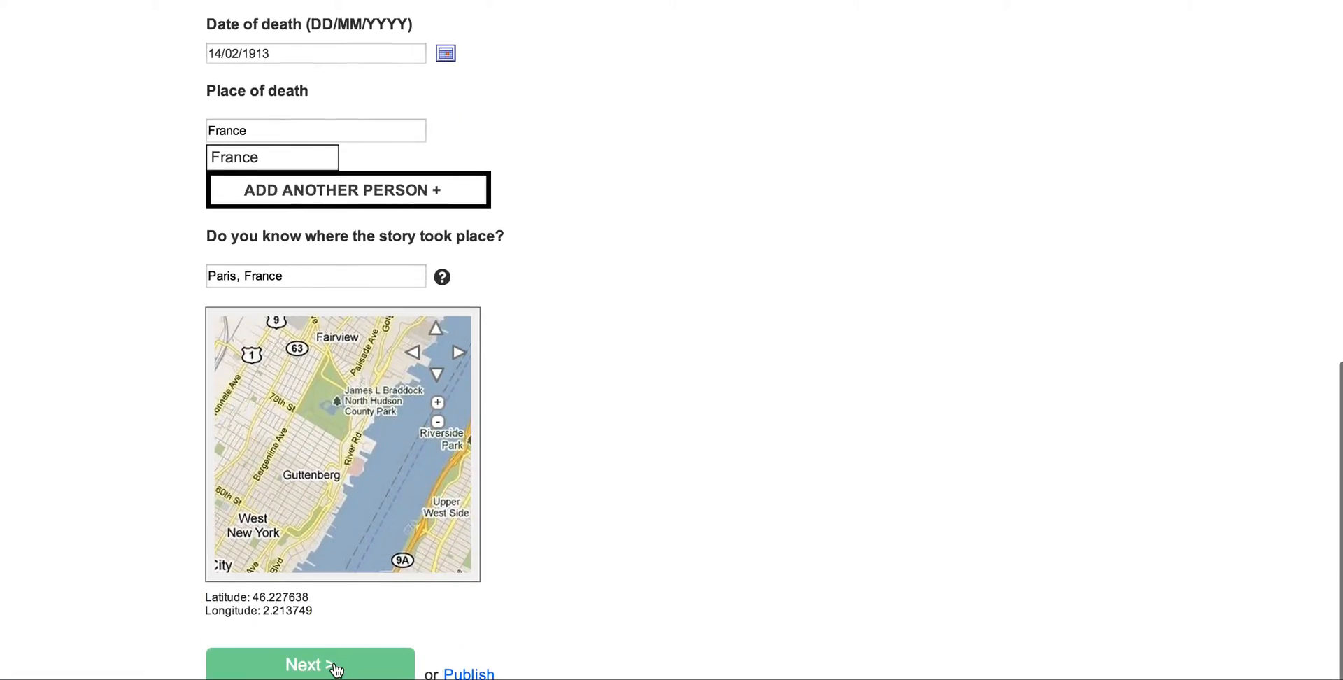
Advance to the item description step and review the sailor photo and letters items' empty fields.
click(336, 666)
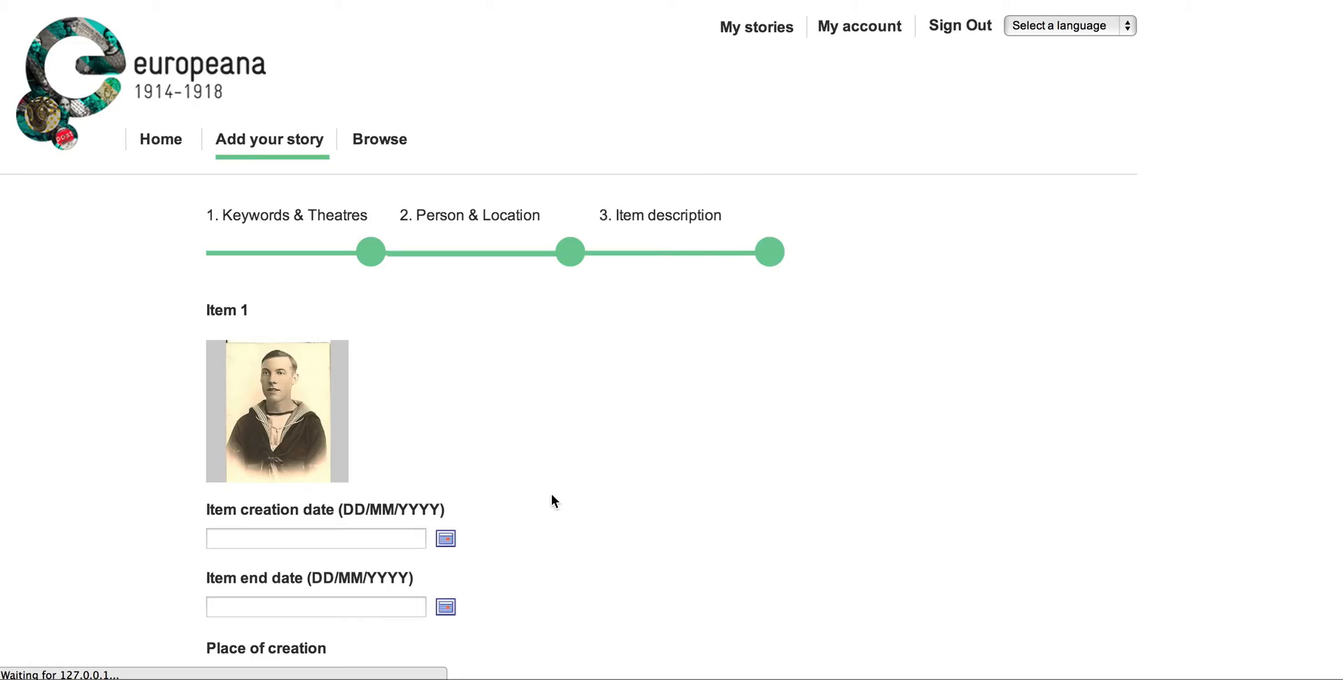
scroll(518, 387, down, 5)
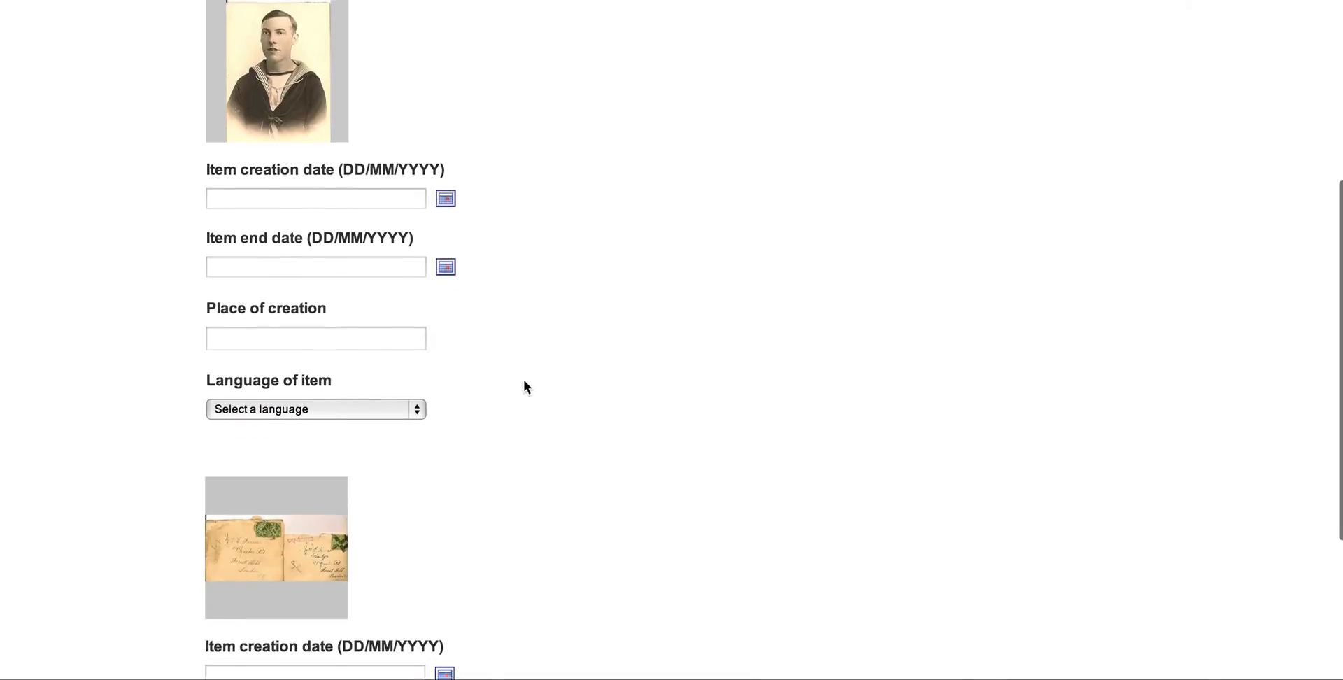
scroll(524, 381, up, 4)
scroll(523, 381, up, 1)
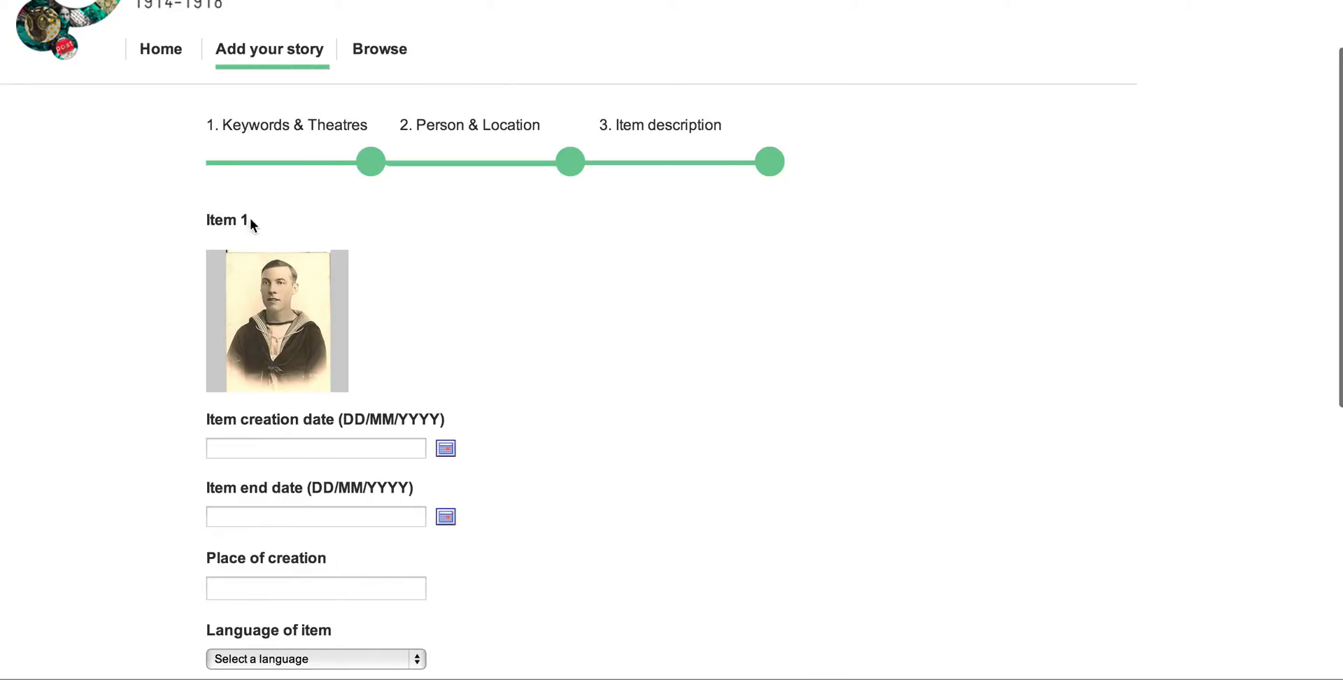
scroll(371, 273, down, 4)
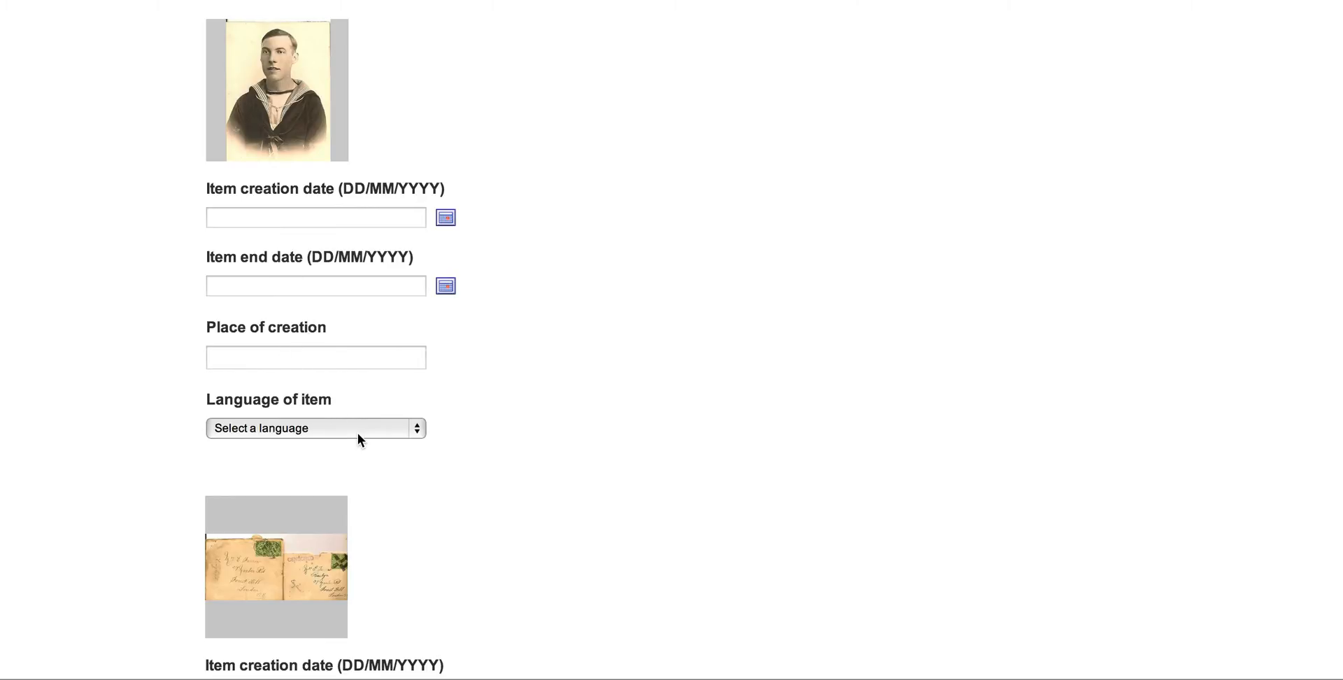
scroll(557, 300, up, 5)
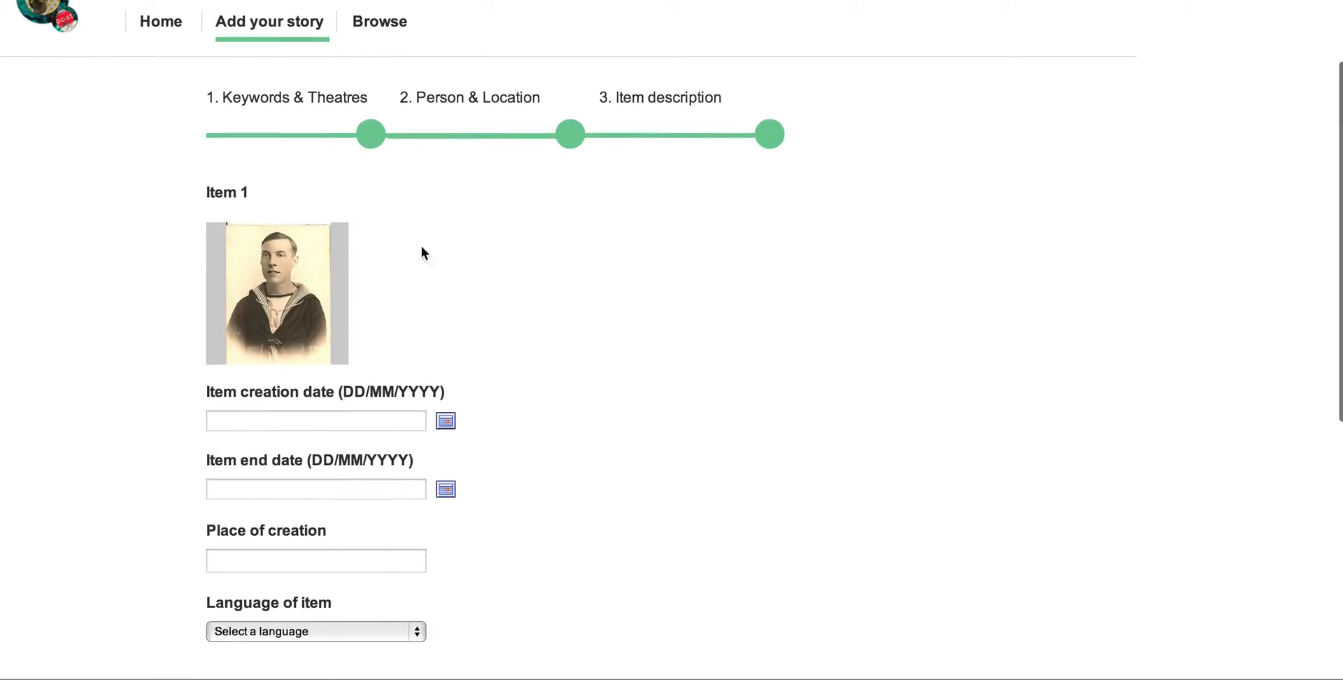
scroll(564, 473, down, 4)
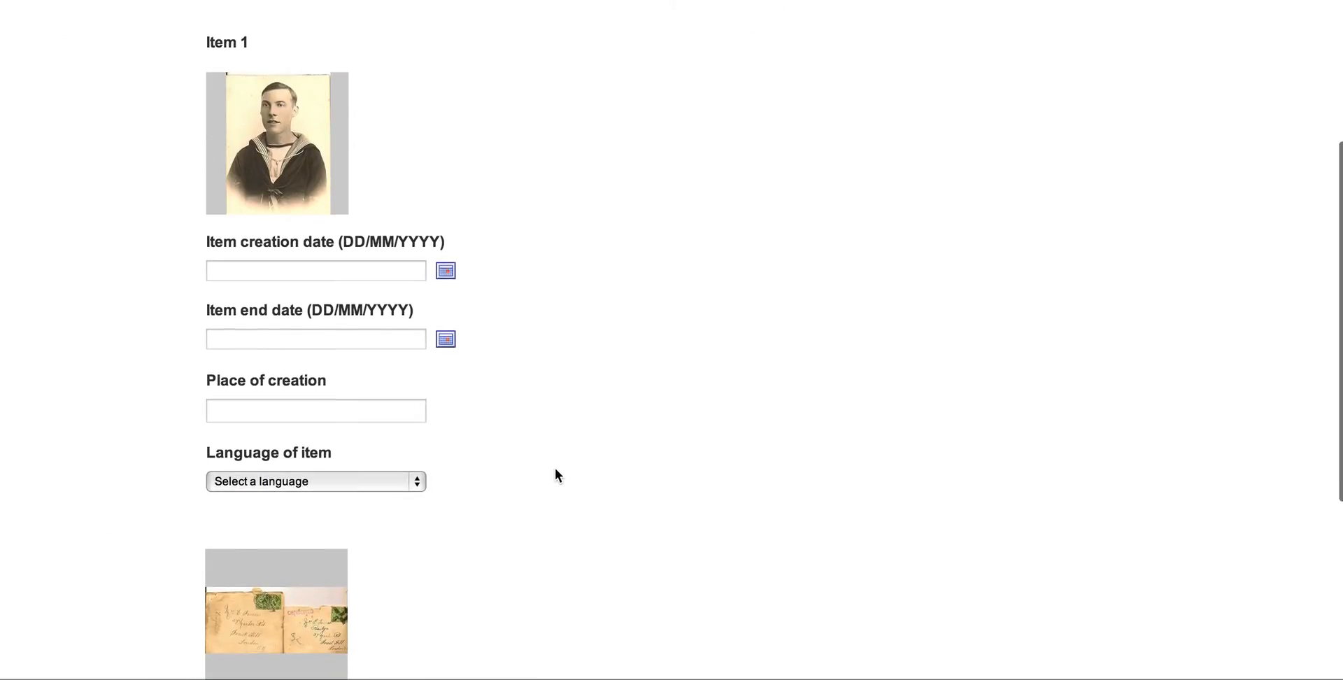
scroll(545, 472, down, 5)
scroll(544, 472, up, 5)
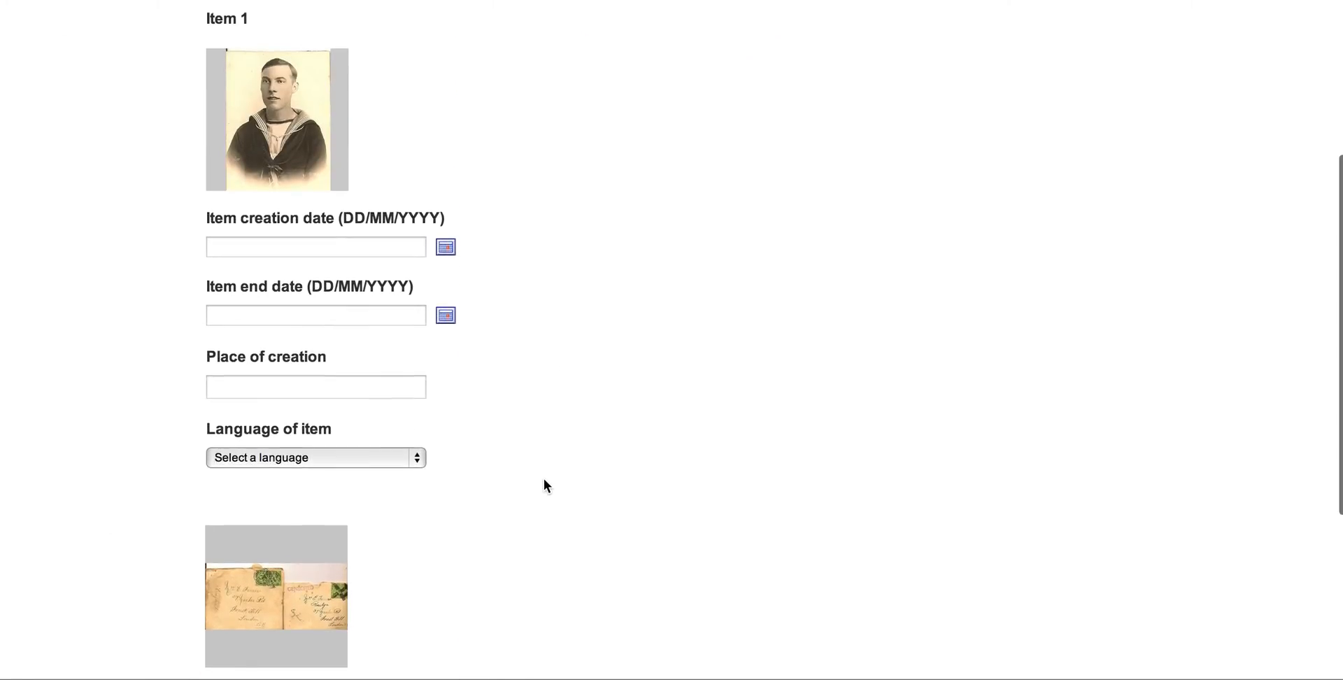
scroll(523, 467, down, 1)
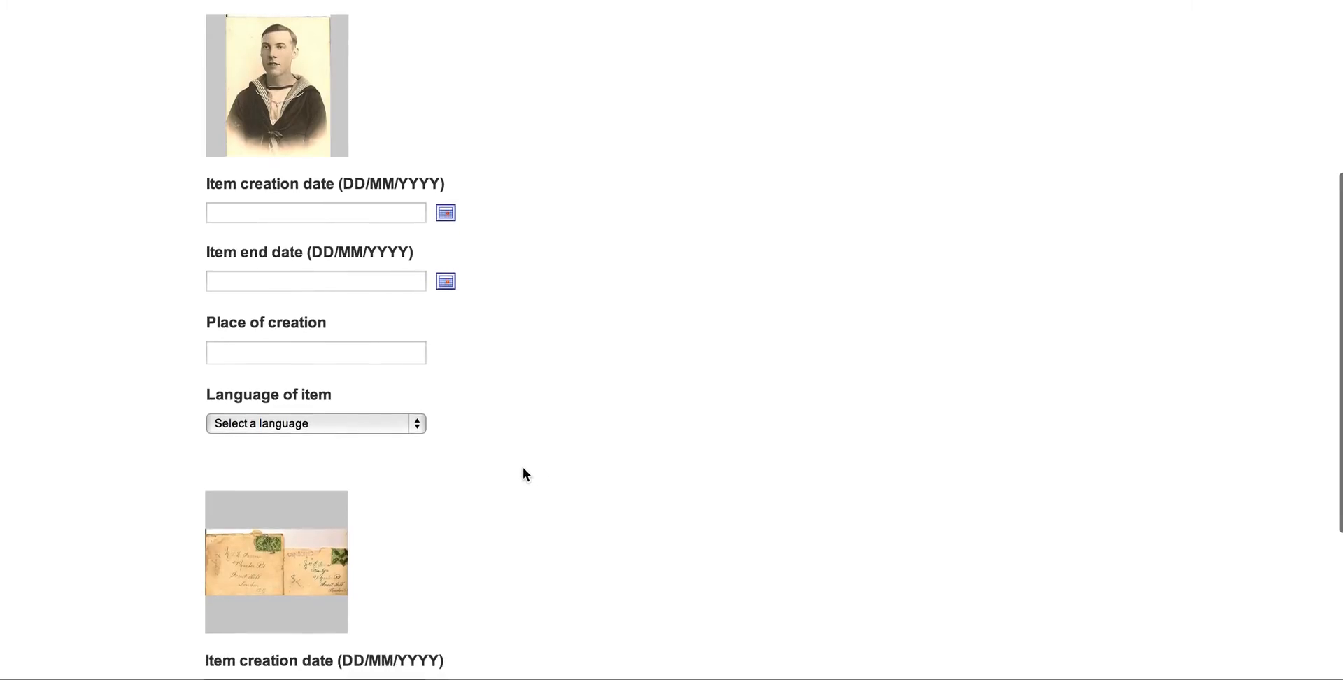
scroll(522, 467, up, 2)
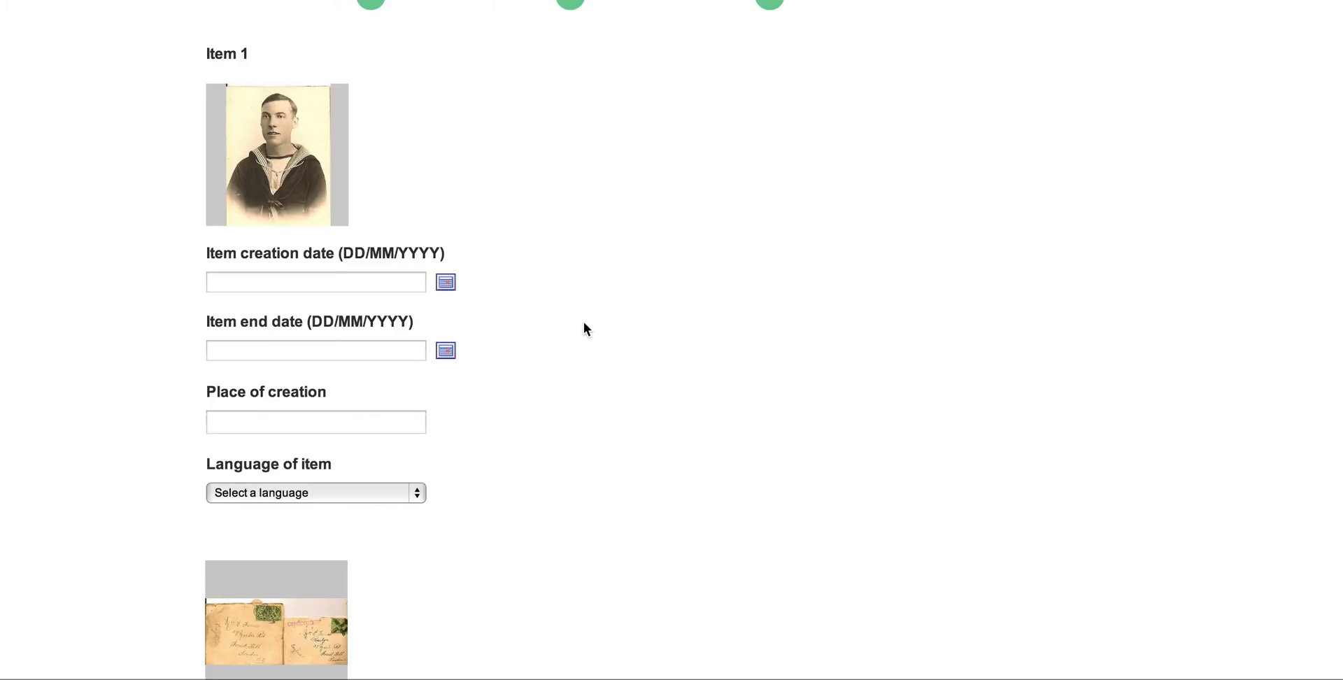
scroll(564, 368, down, 5)
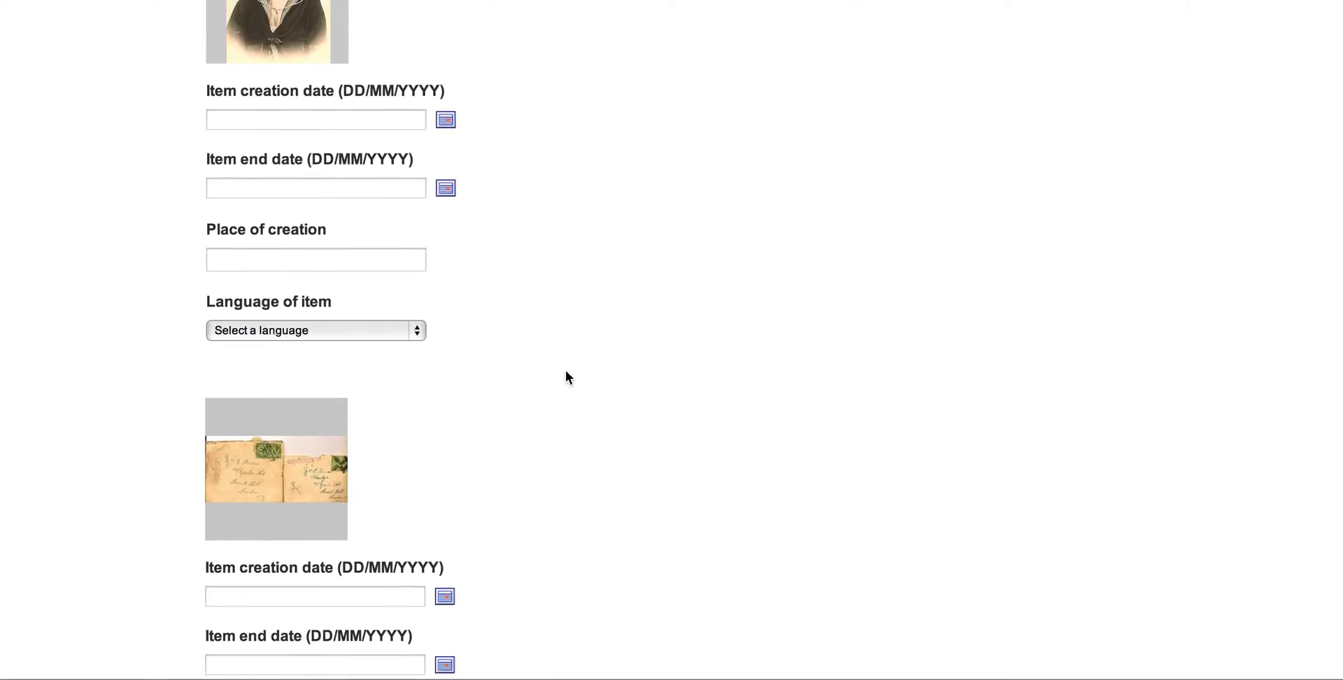
scroll(562, 387, up, 5)
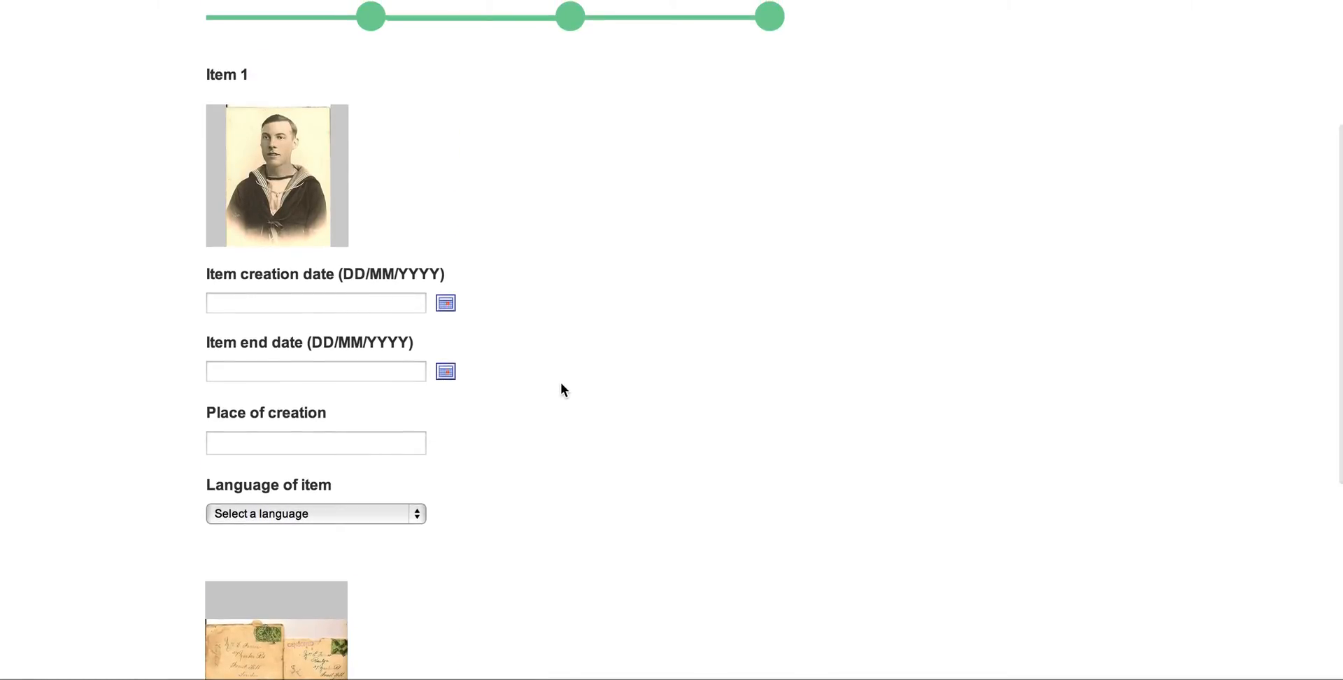
scroll(564, 375, down, 5)
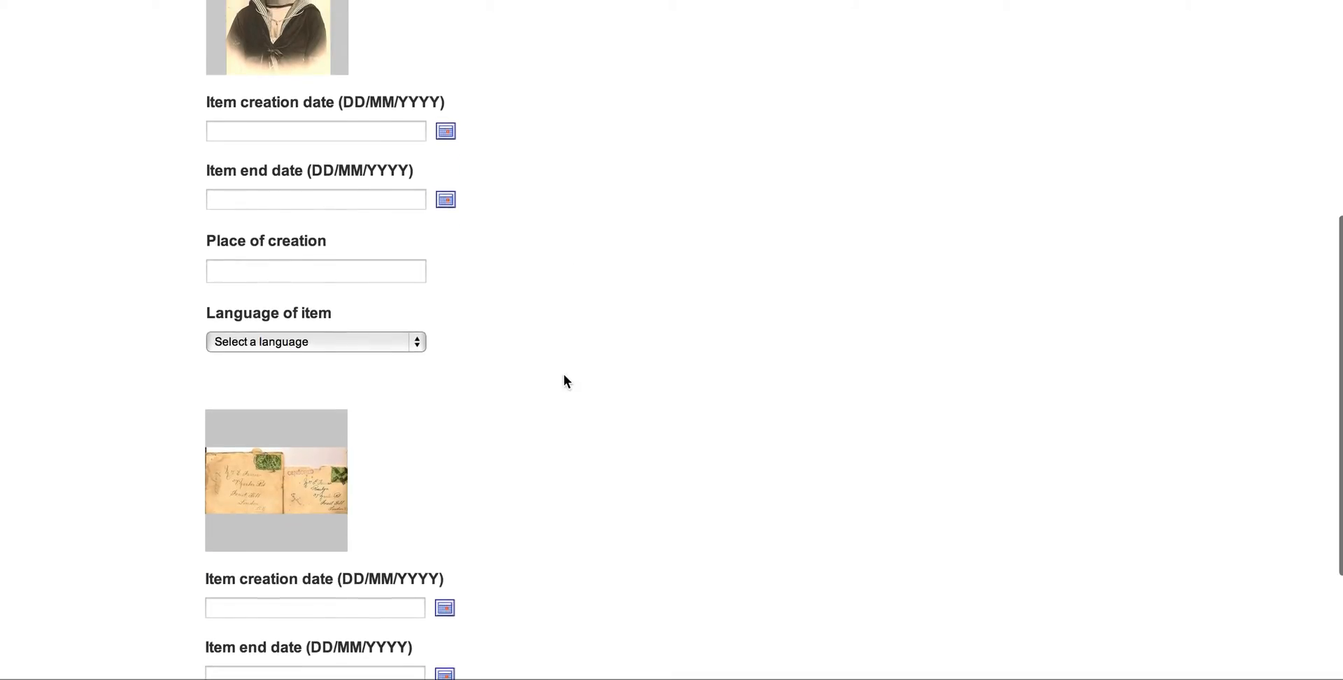
scroll(564, 381, down, 6)
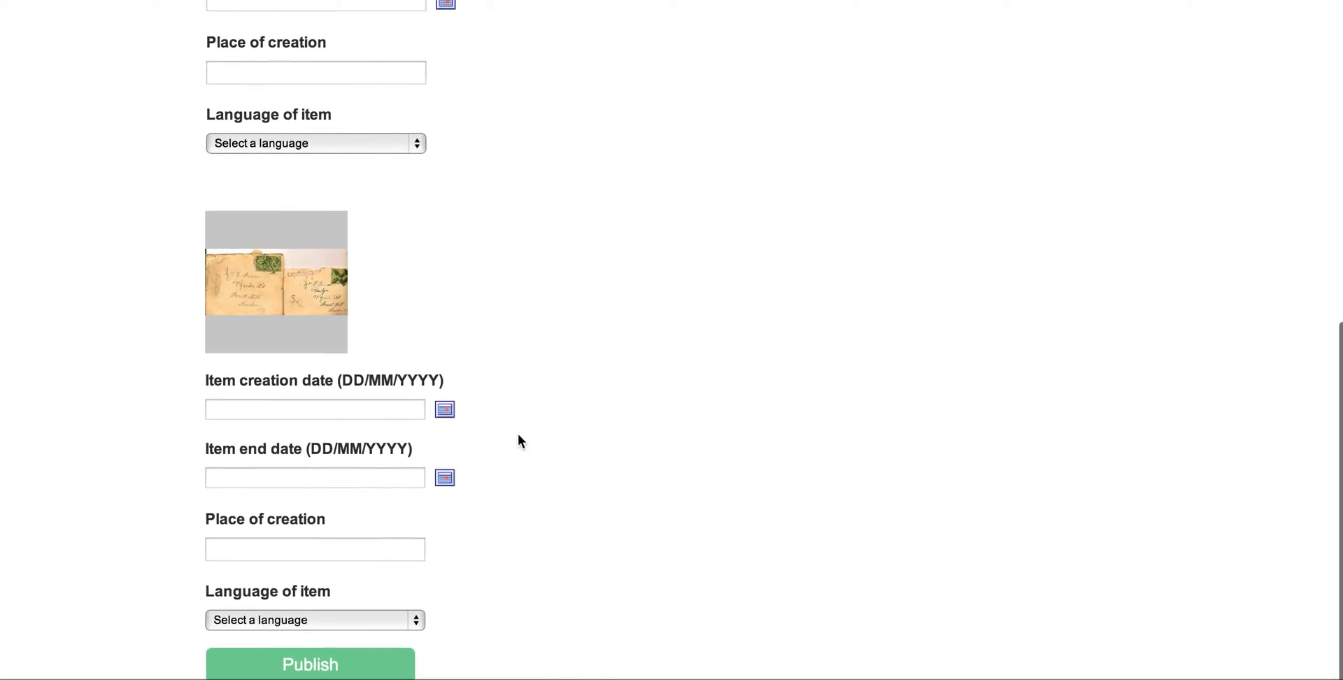
scroll(560, 367, up, 10)
scroll(553, 366, down, 2)
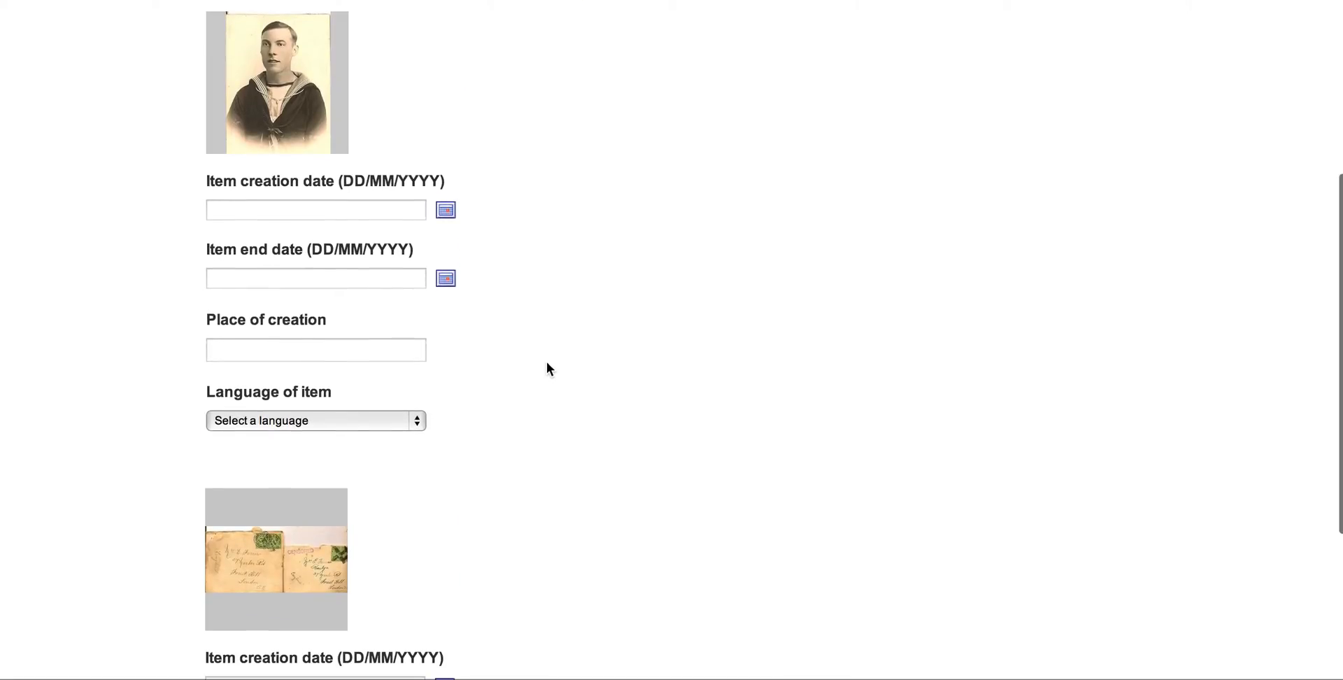
Set the language of the portrait and envelope items to English, then publish the story.
click(387, 421)
click(332, 467)
scroll(490, 441, down, 6)
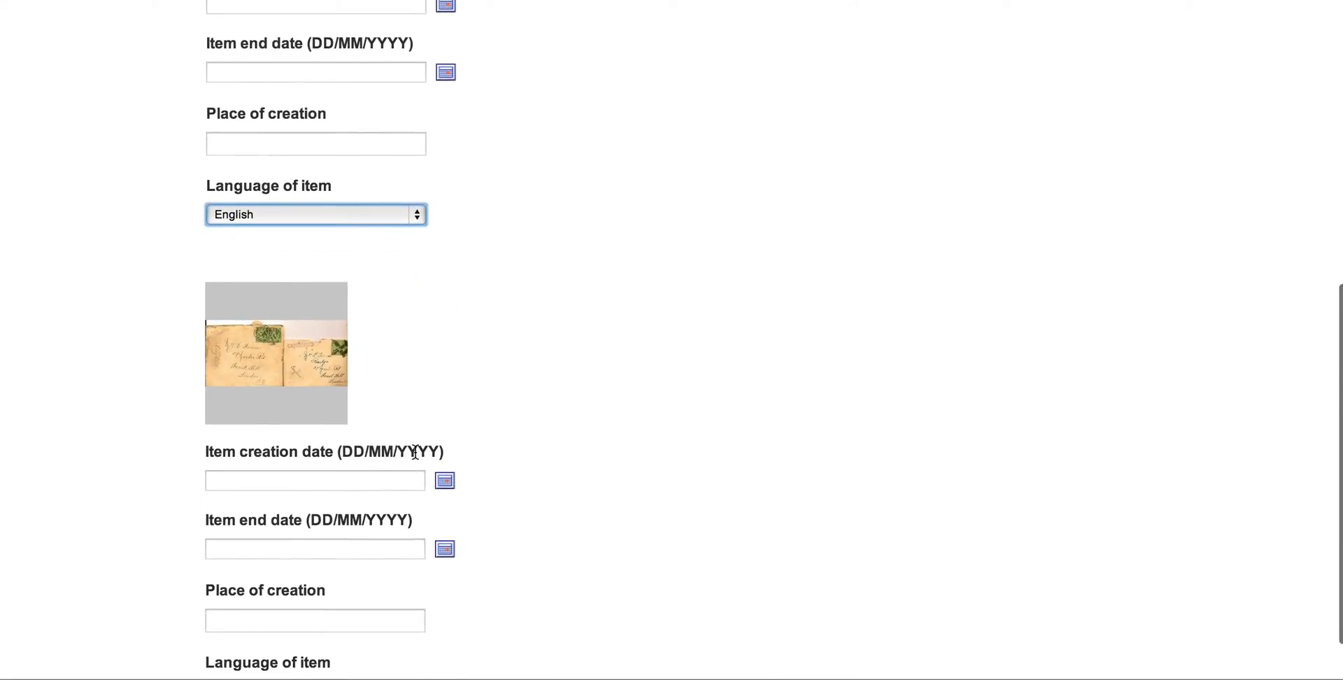
scroll(373, 491, down, 2)
click(338, 620)
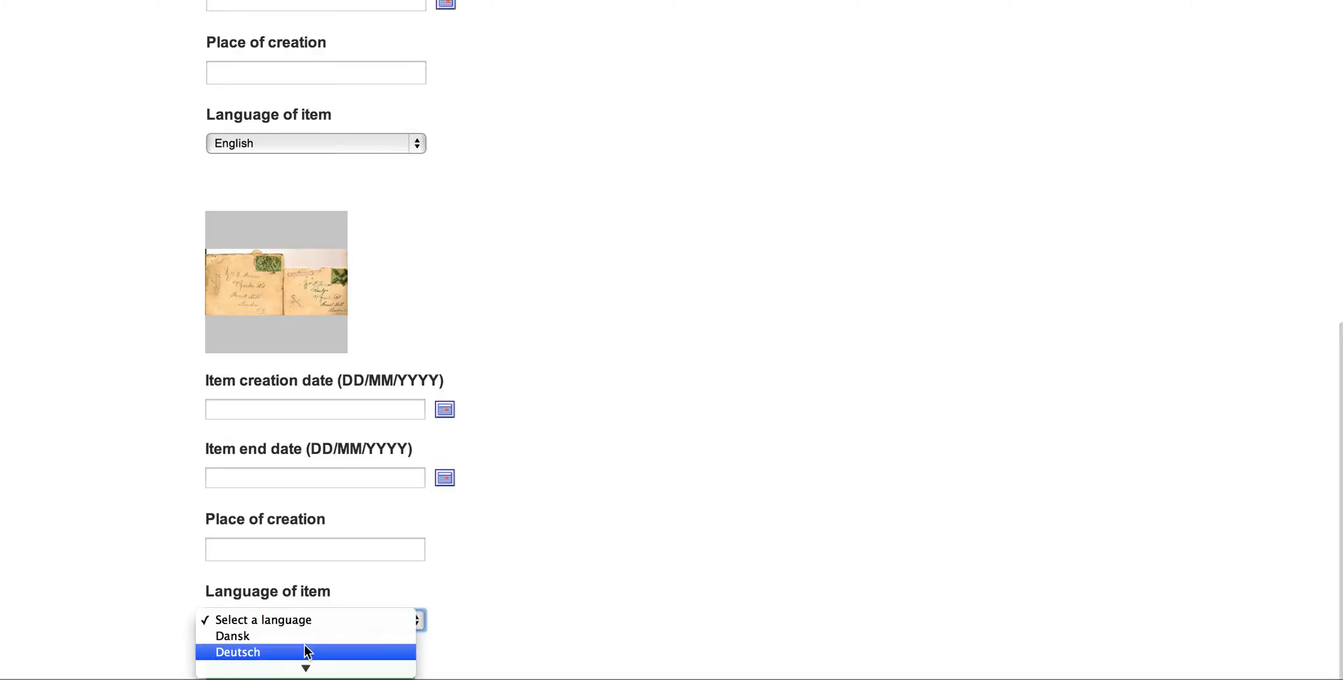
click(284, 618)
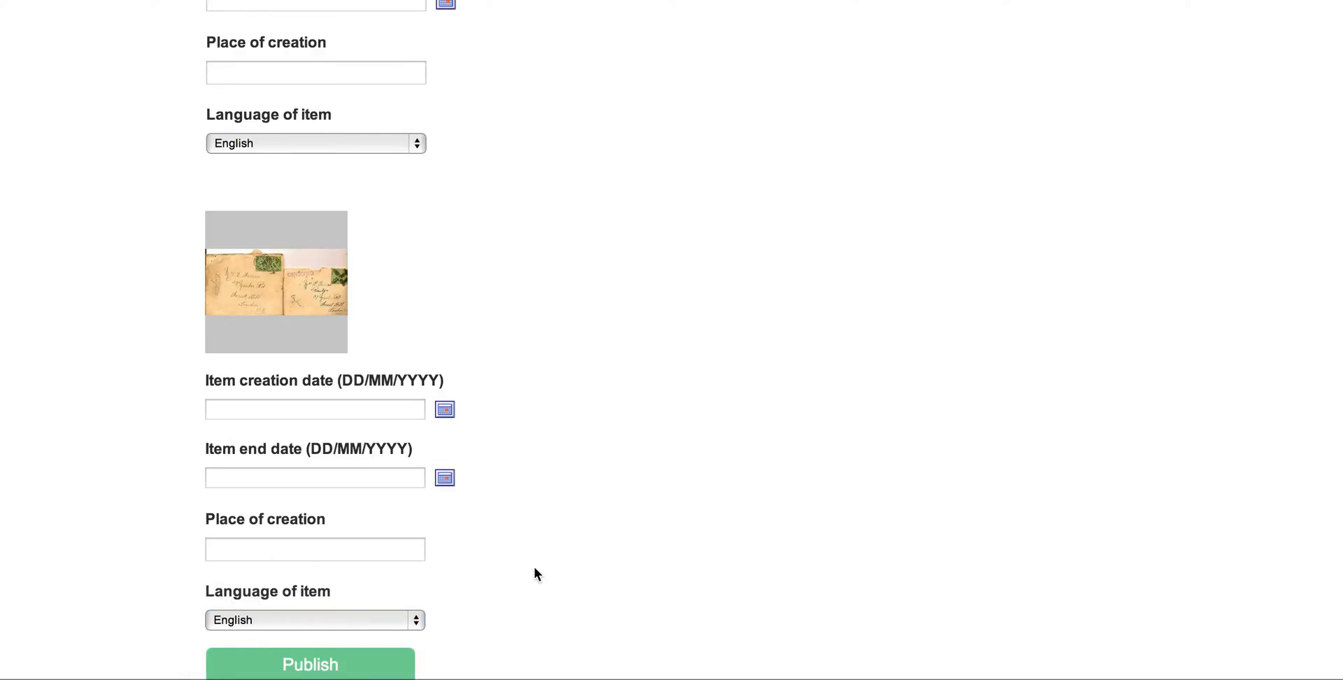
scroll(465, 545, down, 2)
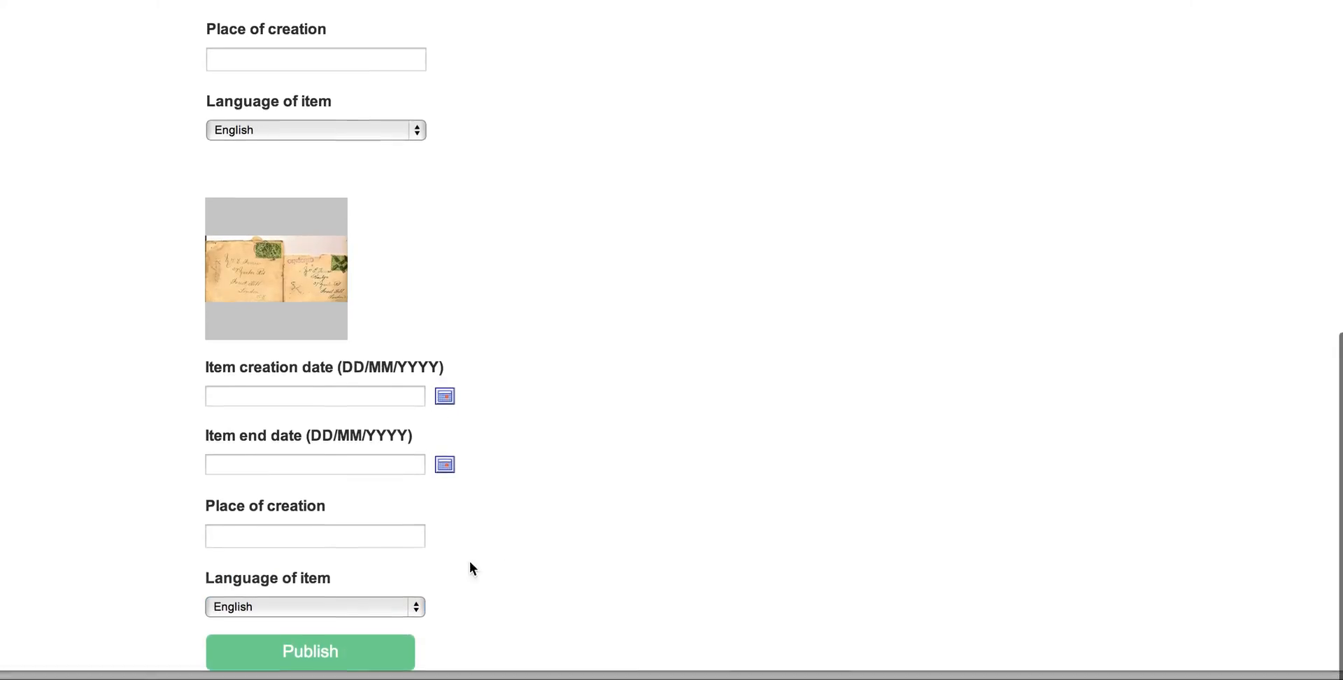
click(327, 667)
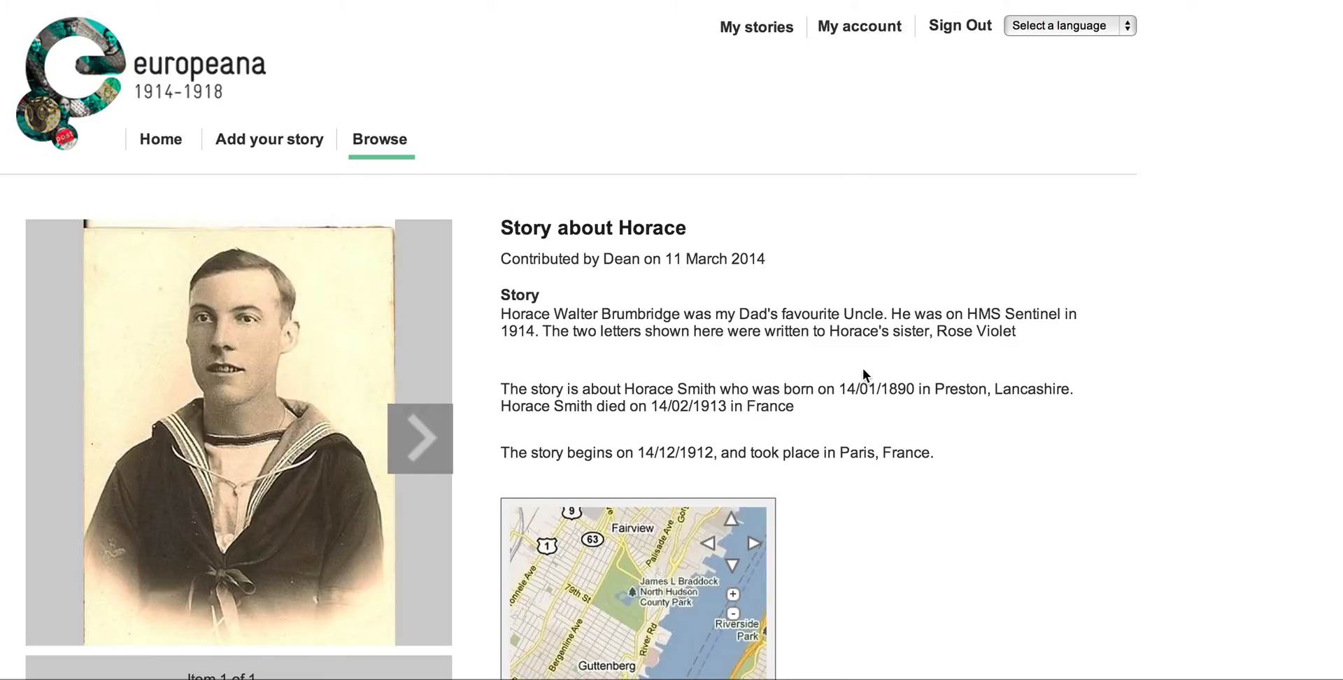
Scroll down the published Story about Horace page to view the portrait, story text, details and map.
scroll(974, 411, down, 3)
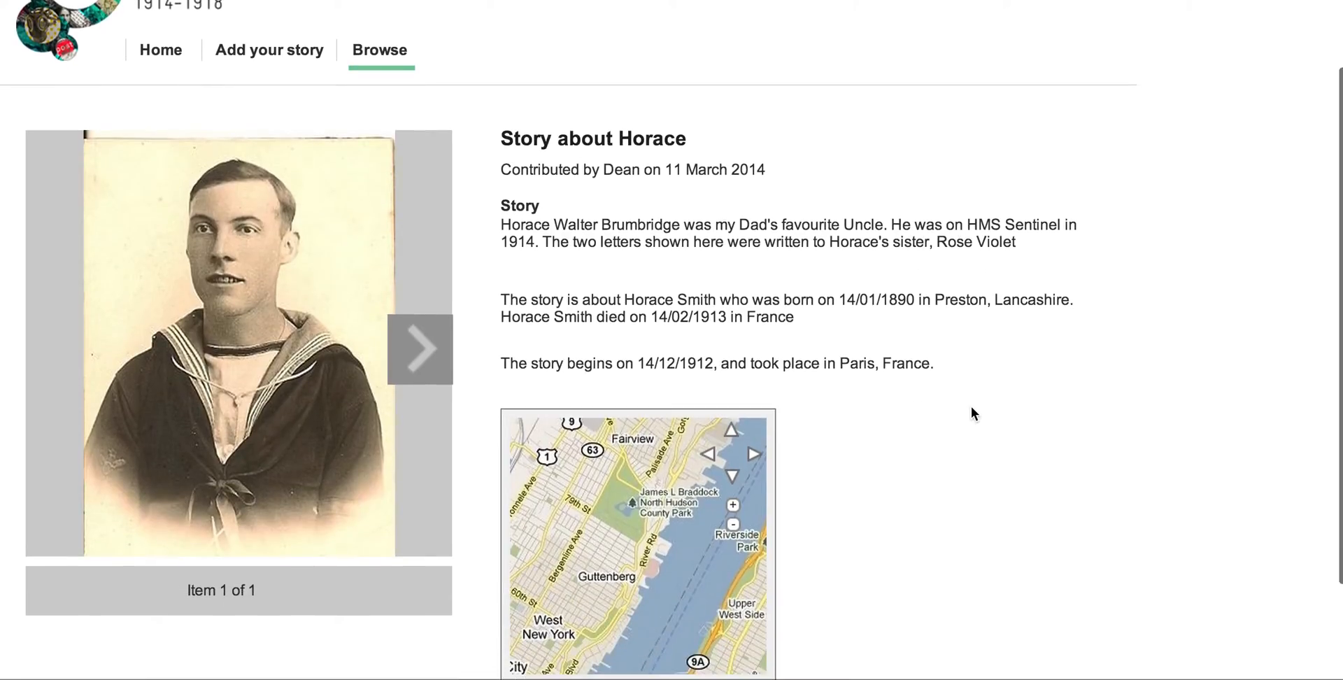